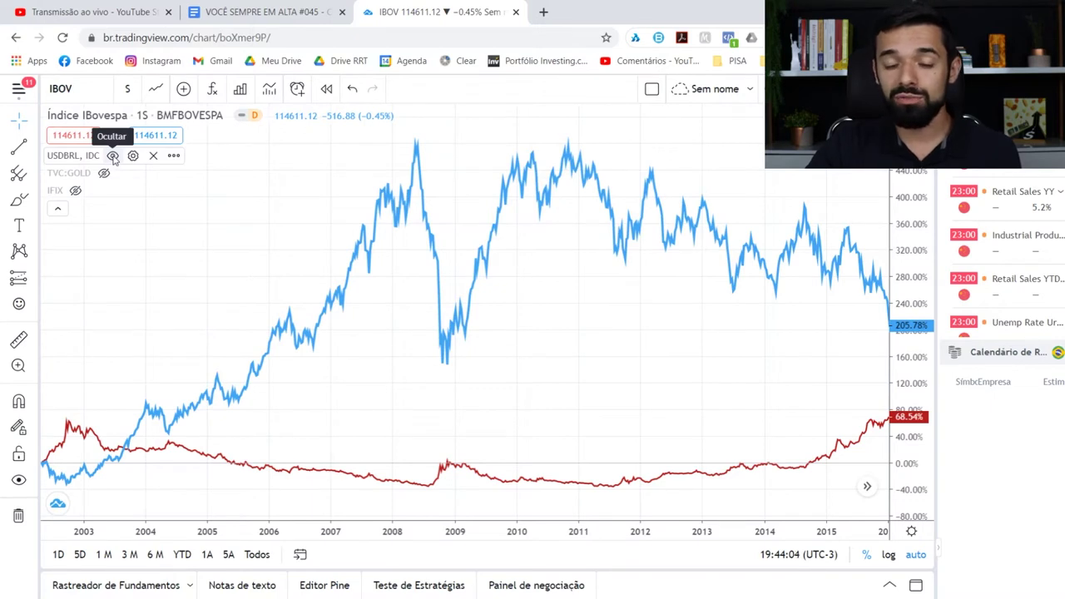
Hide the USDBRL comparison series on the Ibovespa chart and examine the index's history from 2003 onward.
left_click(114, 155)
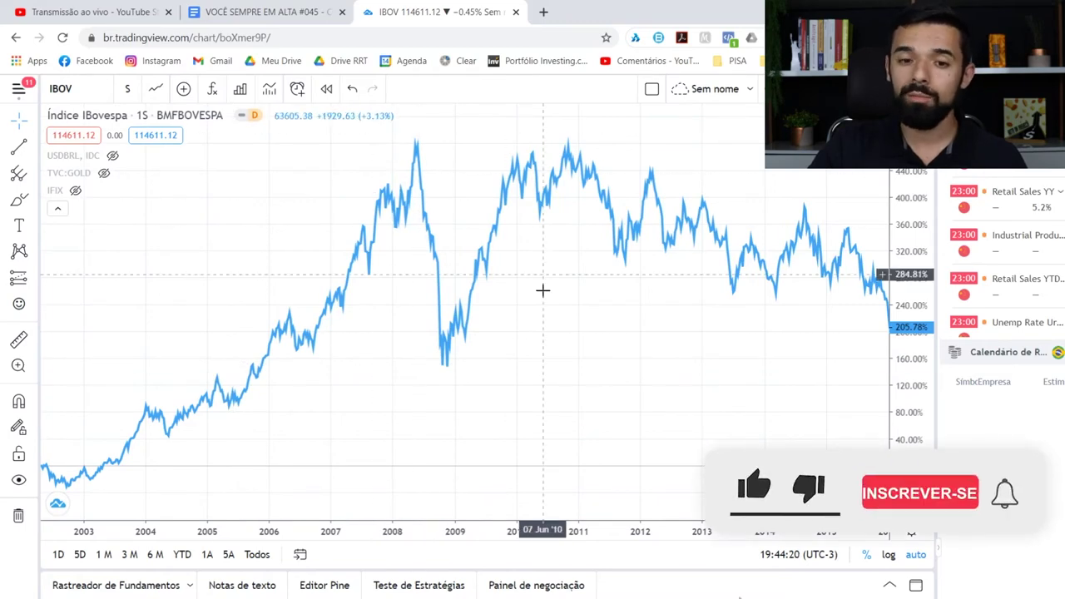
left_click_drag(544, 291, 483, 275)
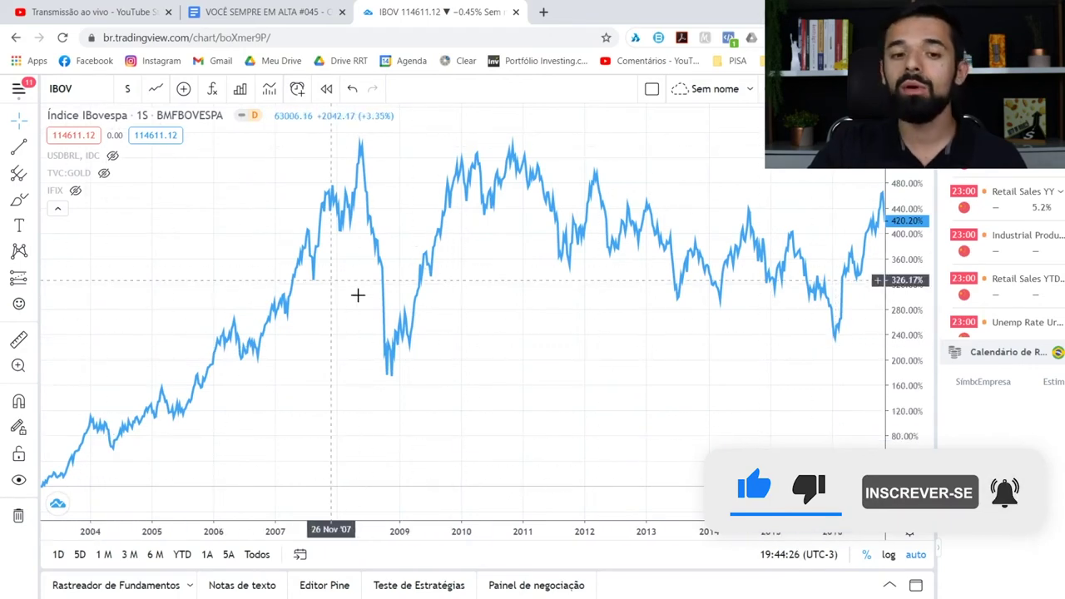
left_click_drag(516, 449, 567, 387)
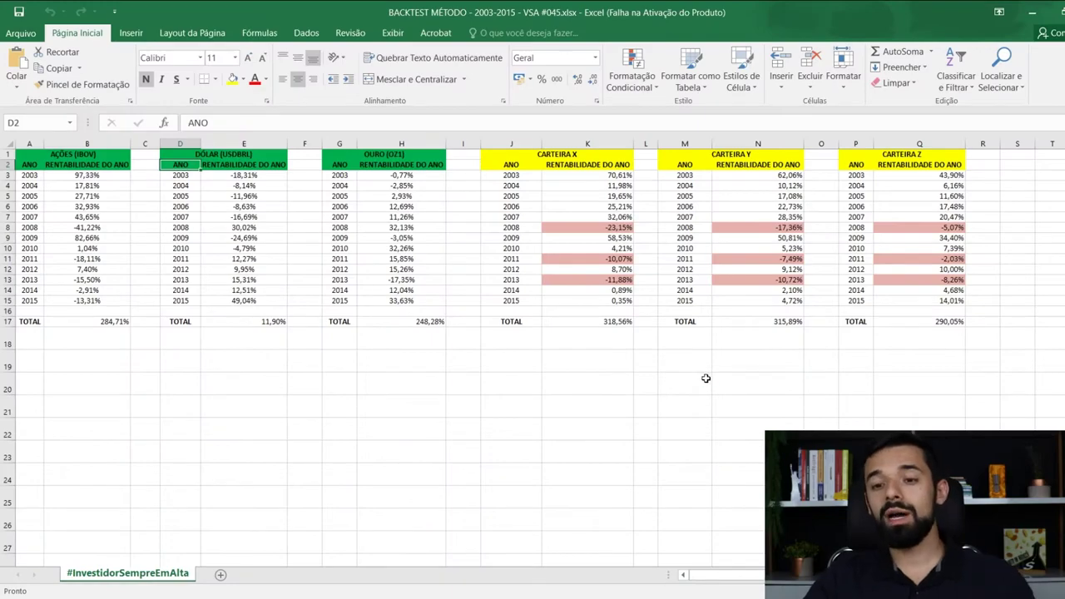
Switch to the backtest workbook in Excel and look over the annual return tables and their TOTAL row.
scroll(707, 377, "up", 2)
scroll(641, 499, "down", 2)
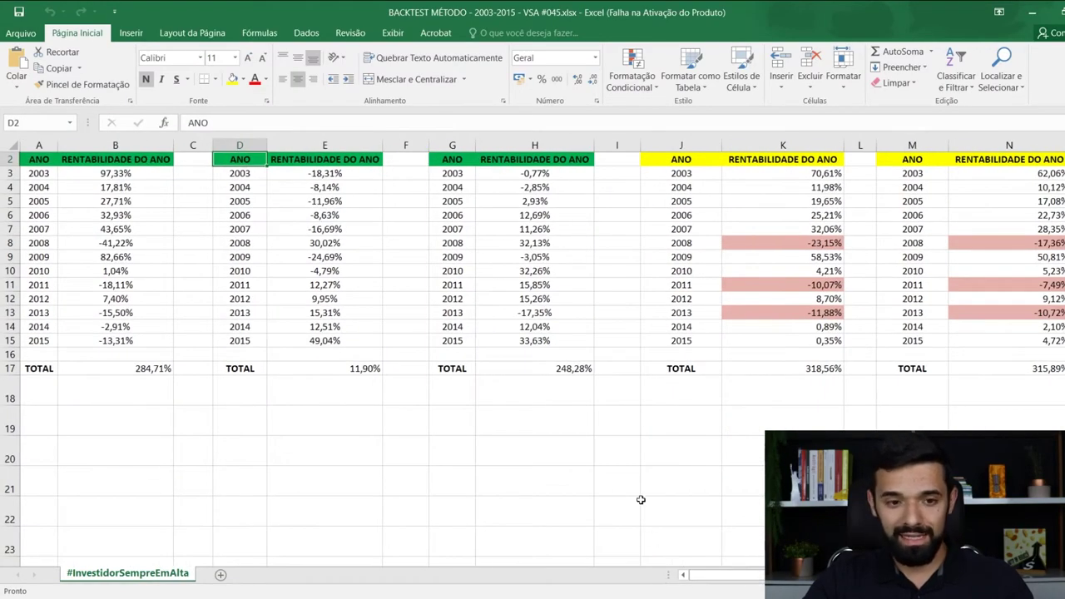
scroll(641, 499, "up", 1)
left_click(604, 478)
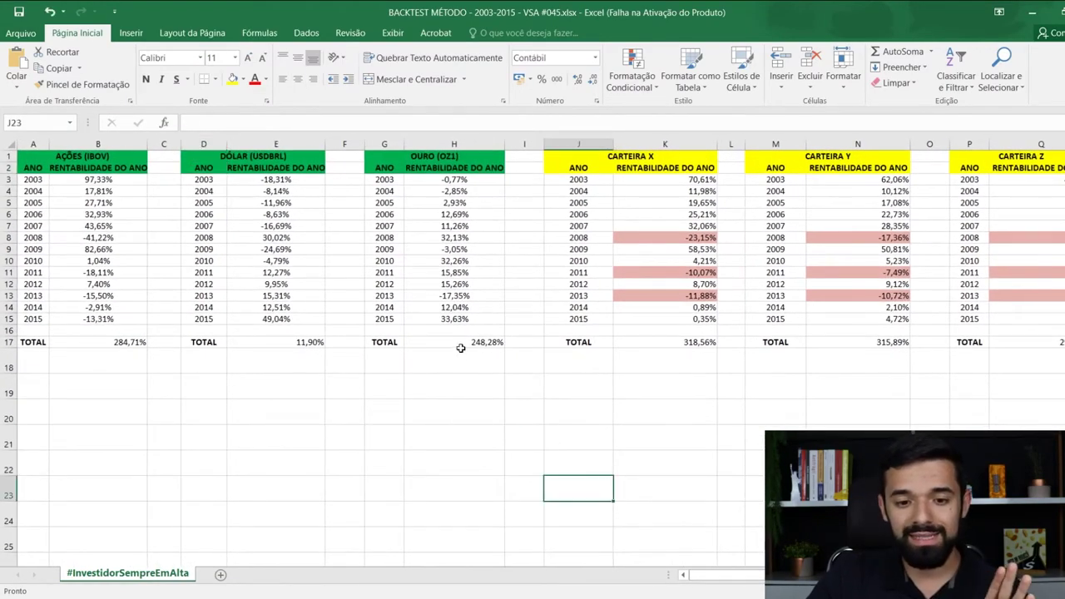
left_click_drag(465, 342, 35, 326)
Enter the temporary source note "Investing.com" in cell B20 and clear it again.
left_click(89, 416)
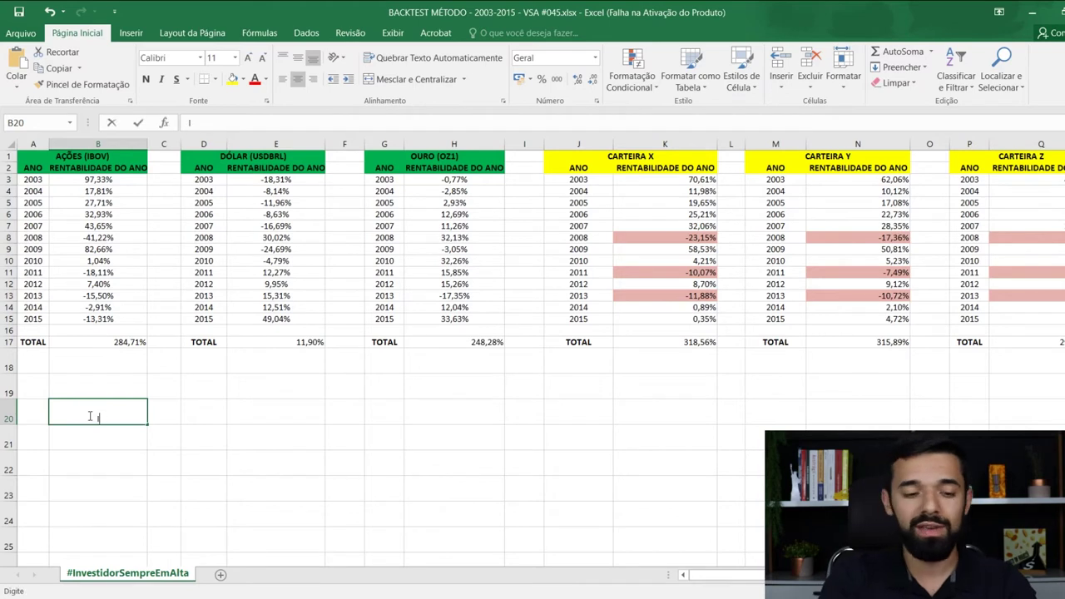
type("Investing.com")
key("Return")
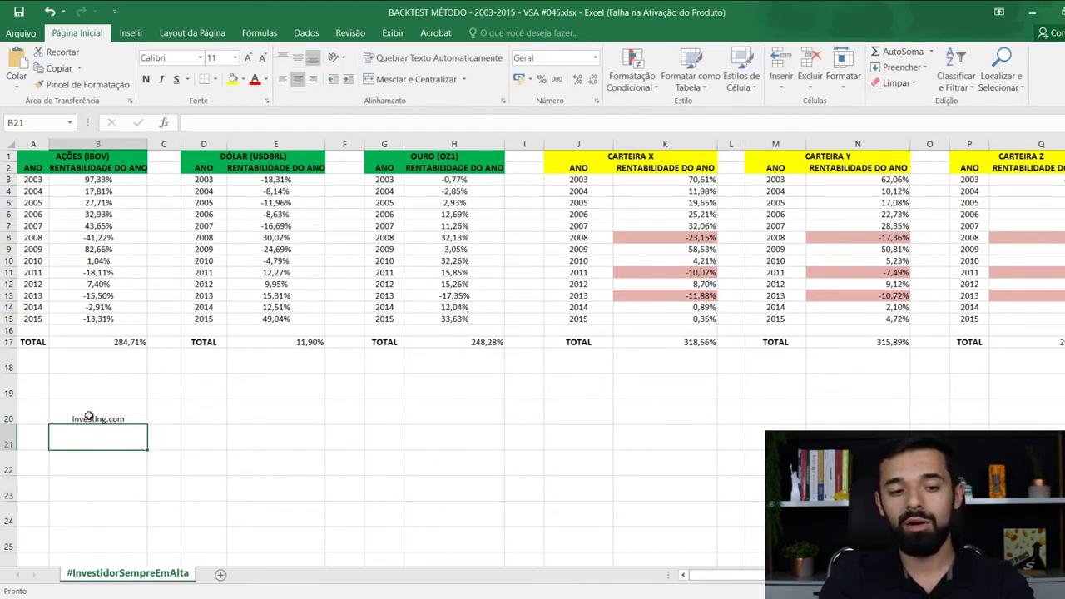
left_click(89, 416)
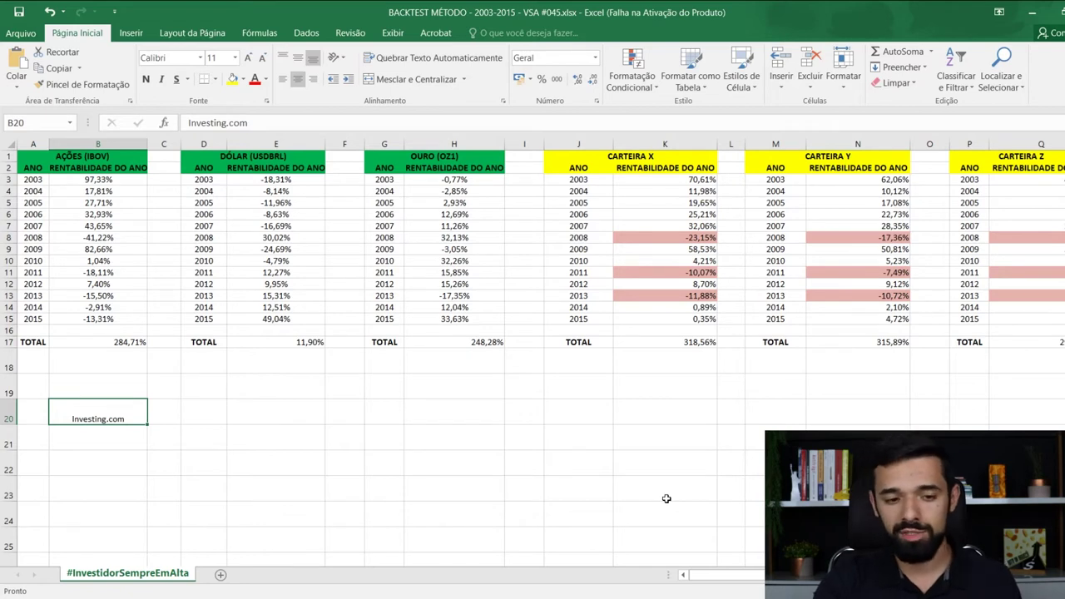
key("Delete")
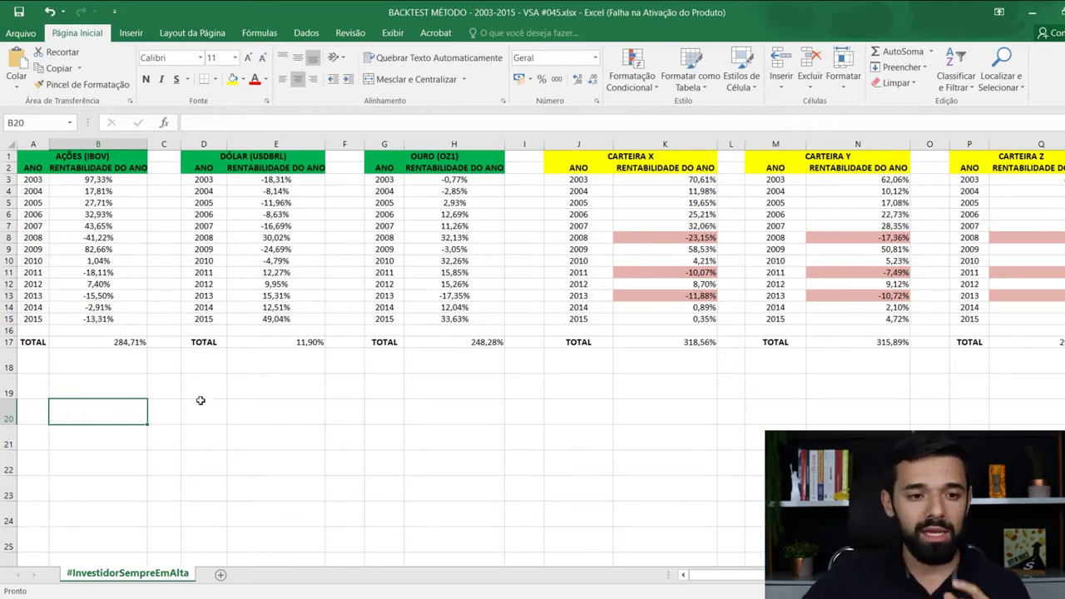
Examine the yearly returns in the AÇÕES (IBOV) table, going down the years.
left_click(102, 160)
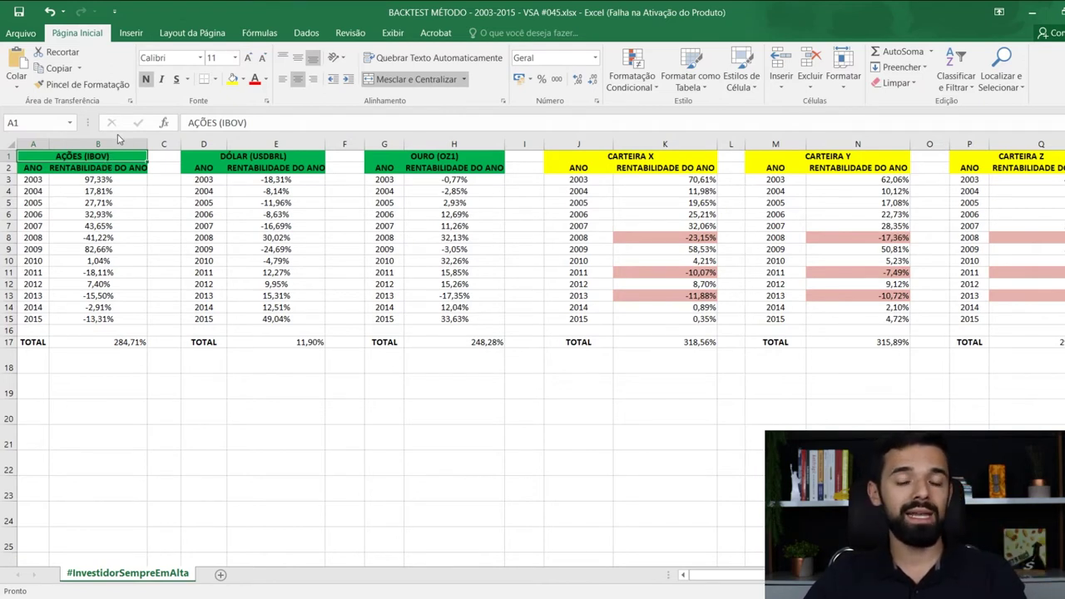
left_click(84, 183)
left_click(92, 202)
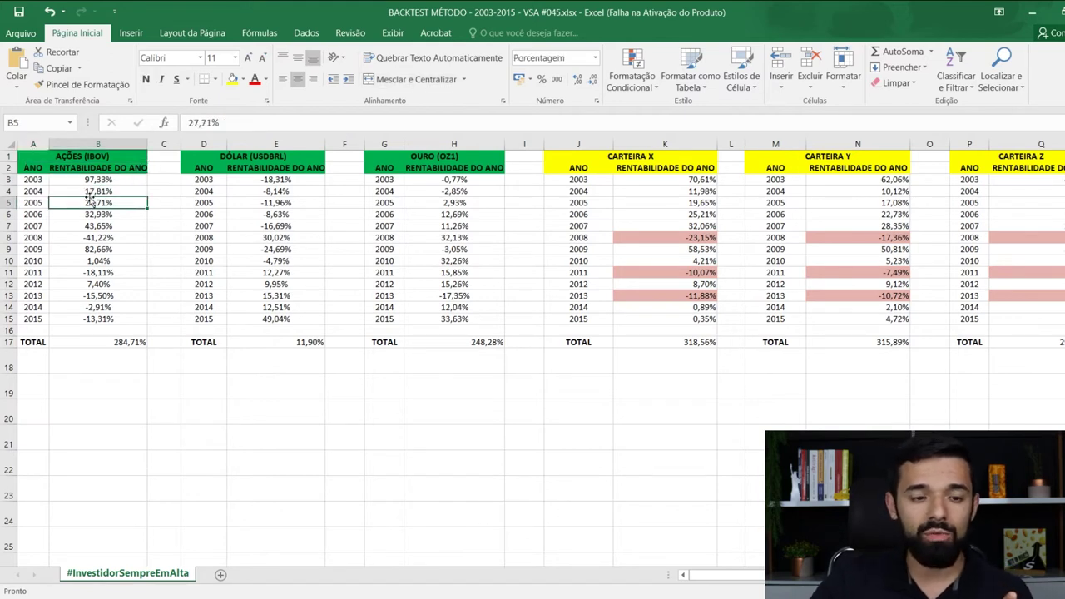
key("Down")
key("Down")
key("Down")
key("Down")
key("Down")
key("Down")
key("Down")
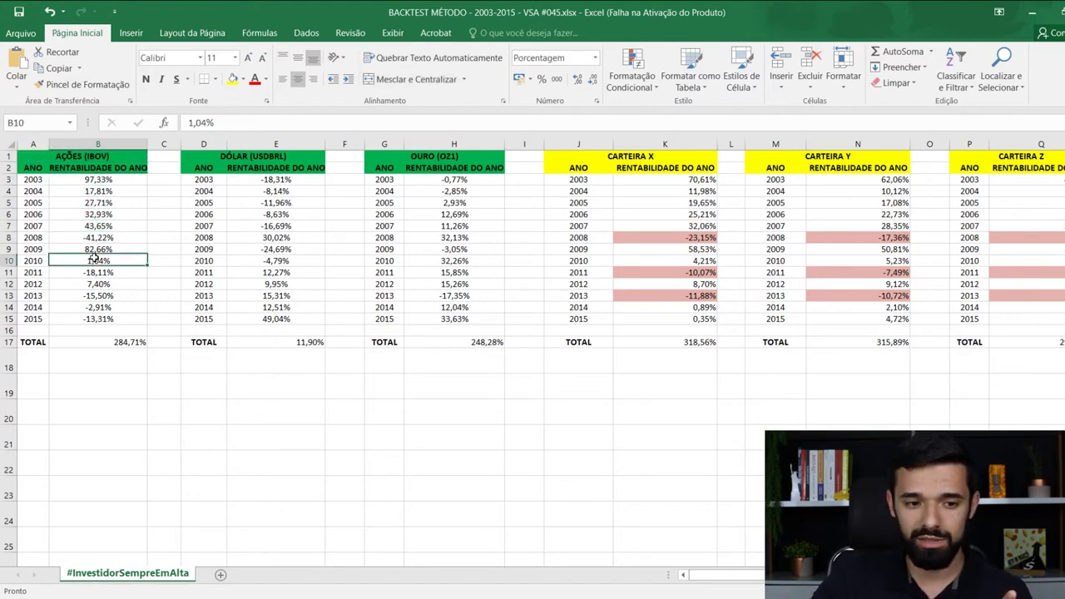
key("Down")
key("Down")
key("Down")
Examine the 2003–2015 yearly returns in the DÓLAR (USDBRL) and OURO (OZ1) tables.
left_click(249, 158)
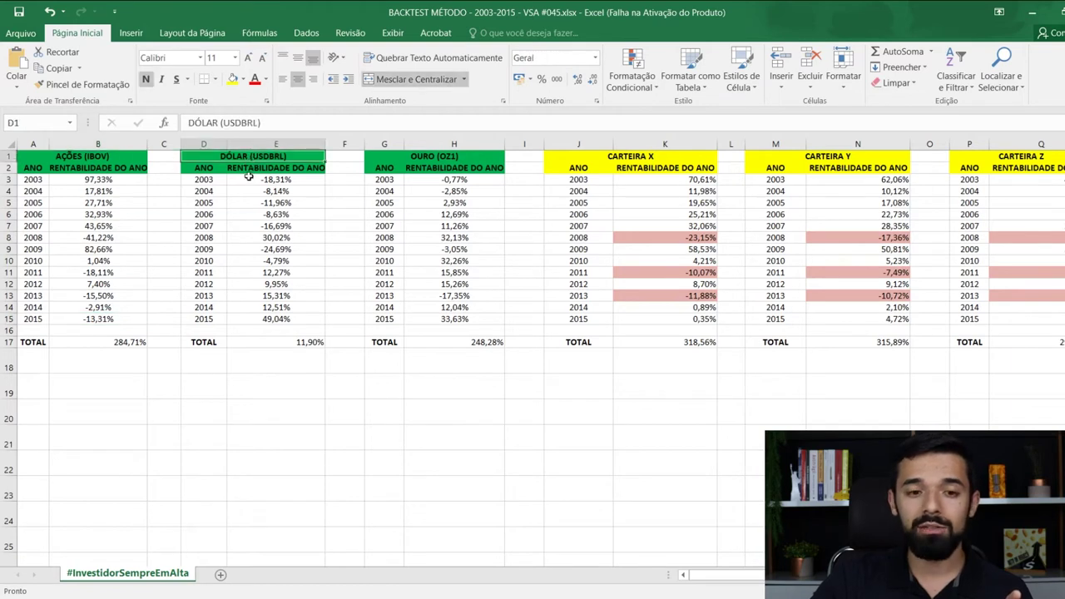
left_click_drag(252, 178, 245, 316)
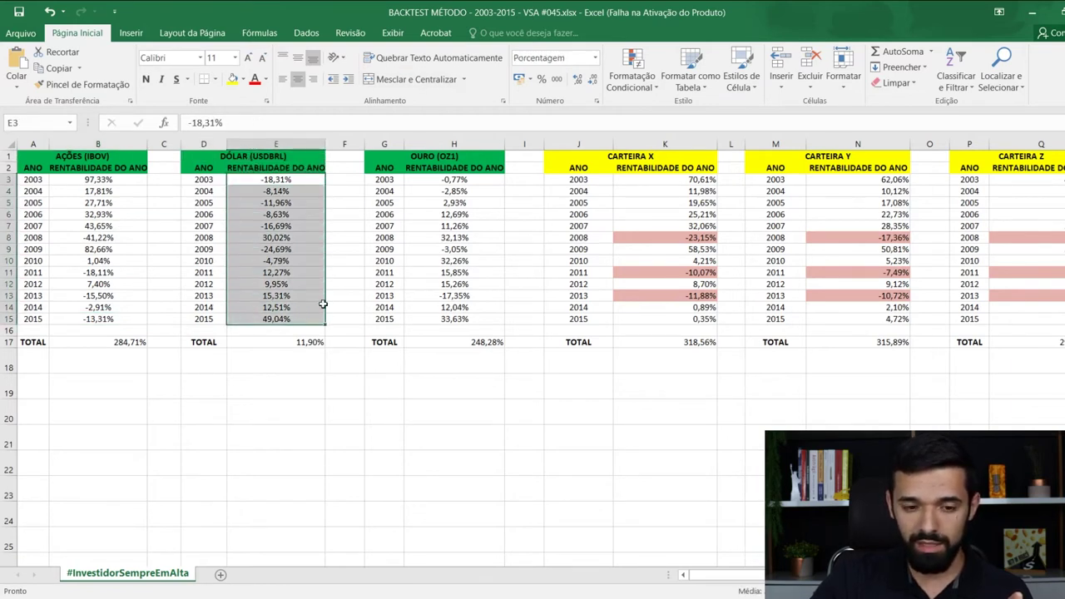
left_click(445, 158)
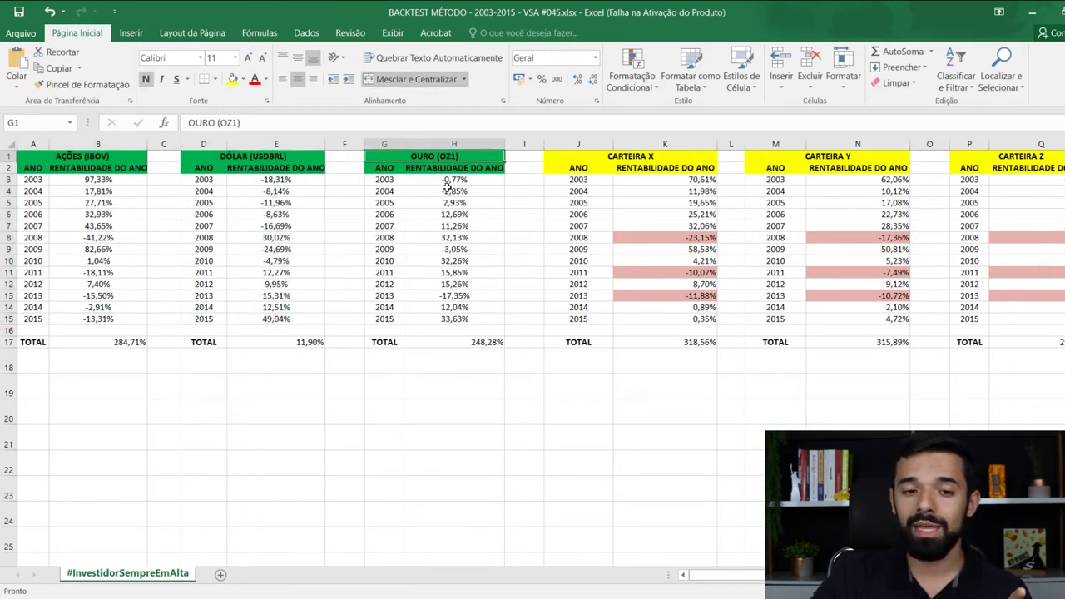
left_click_drag(455, 179, 459, 321)
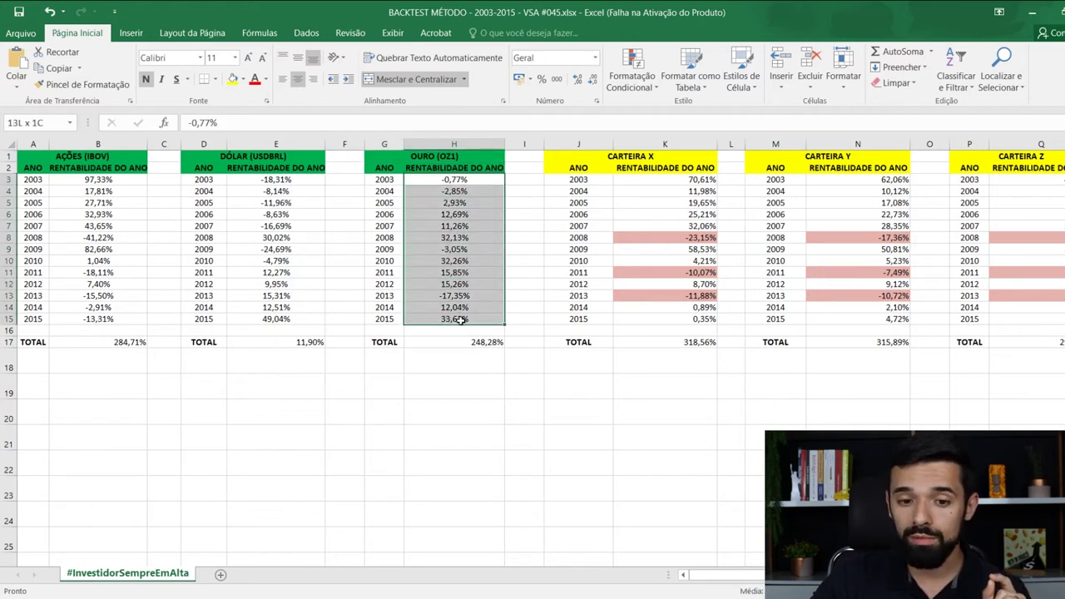
left_click(463, 183)
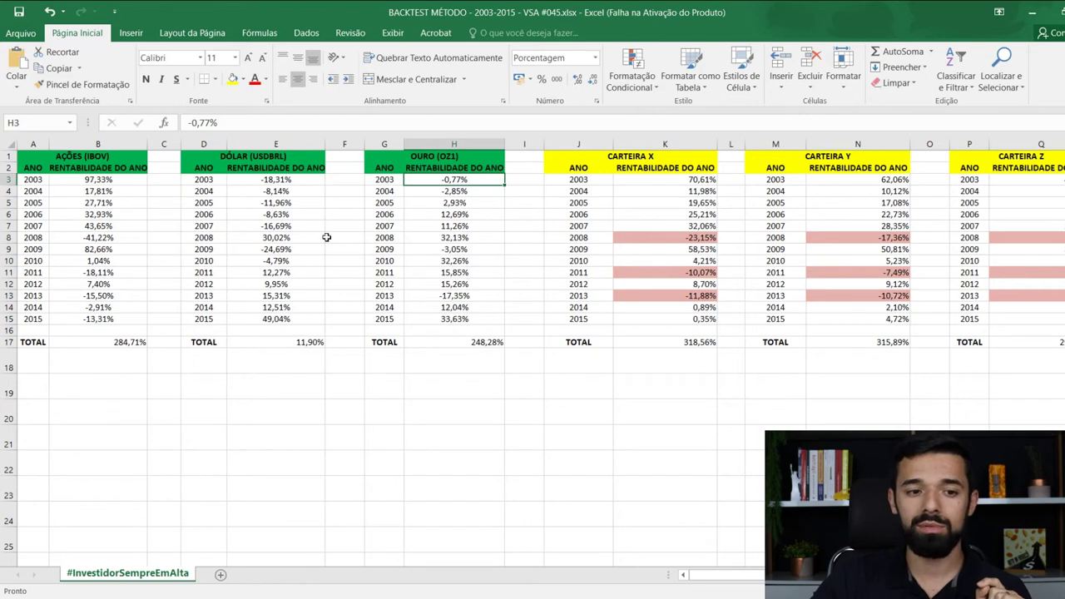
key("Up")
key("Up")
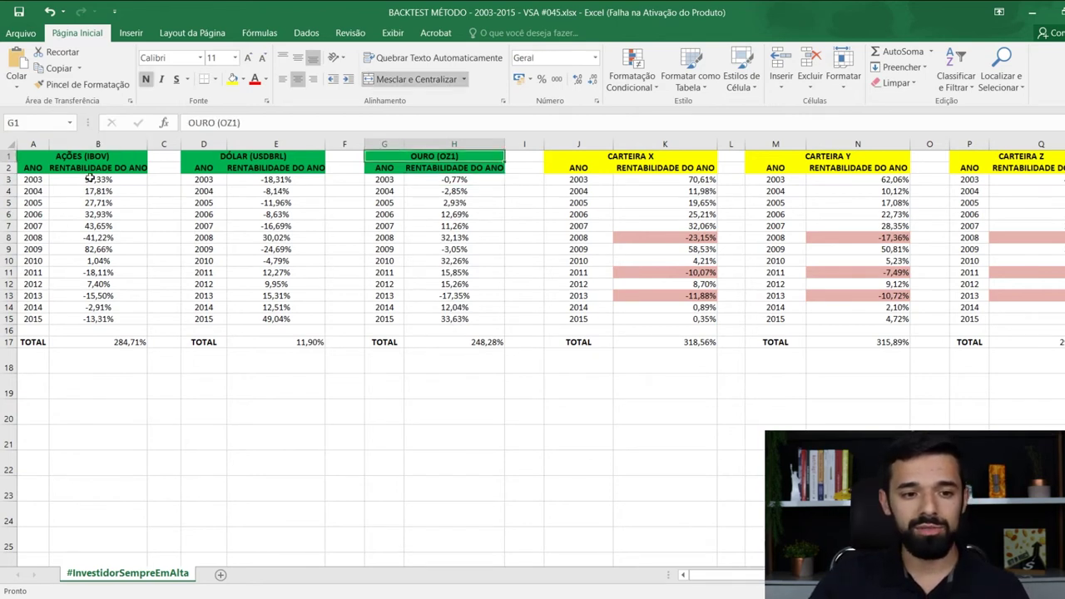
Review the 2003–2015 returns of stocks, dollar and gold together with their accumulated totals in row 17.
left_click_drag(94, 179, 92, 320)
left_click(123, 341)
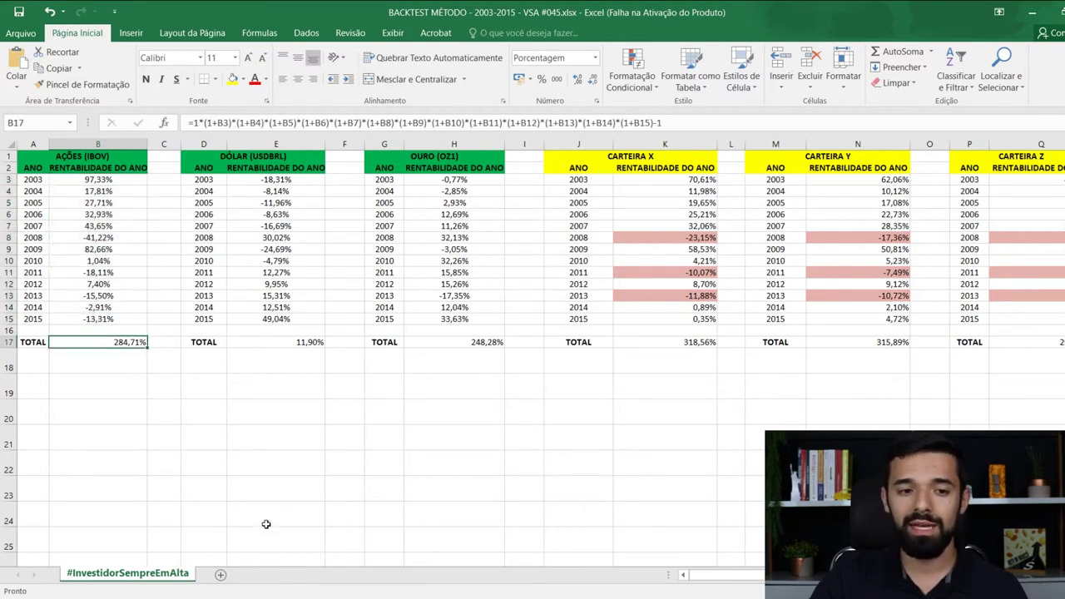
left_click(131, 353)
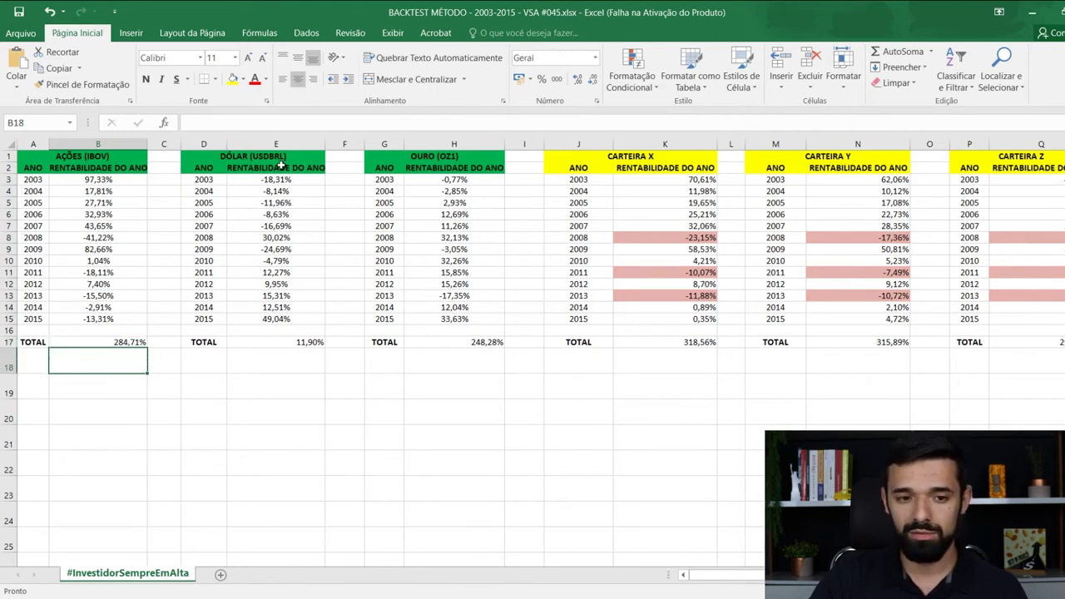
left_click_drag(279, 178, 280, 330)
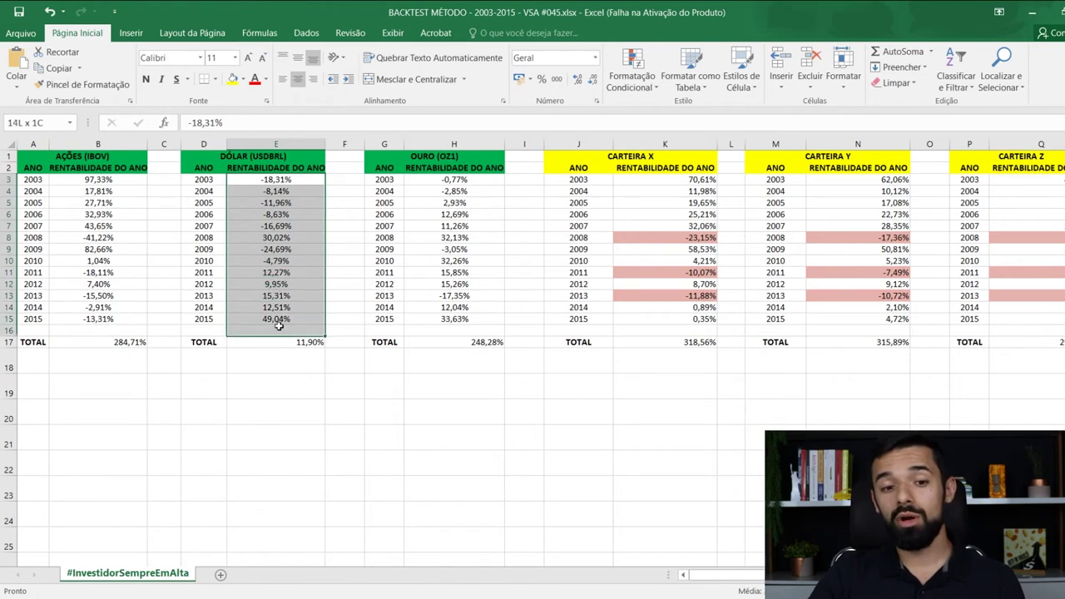
left_click(298, 342)
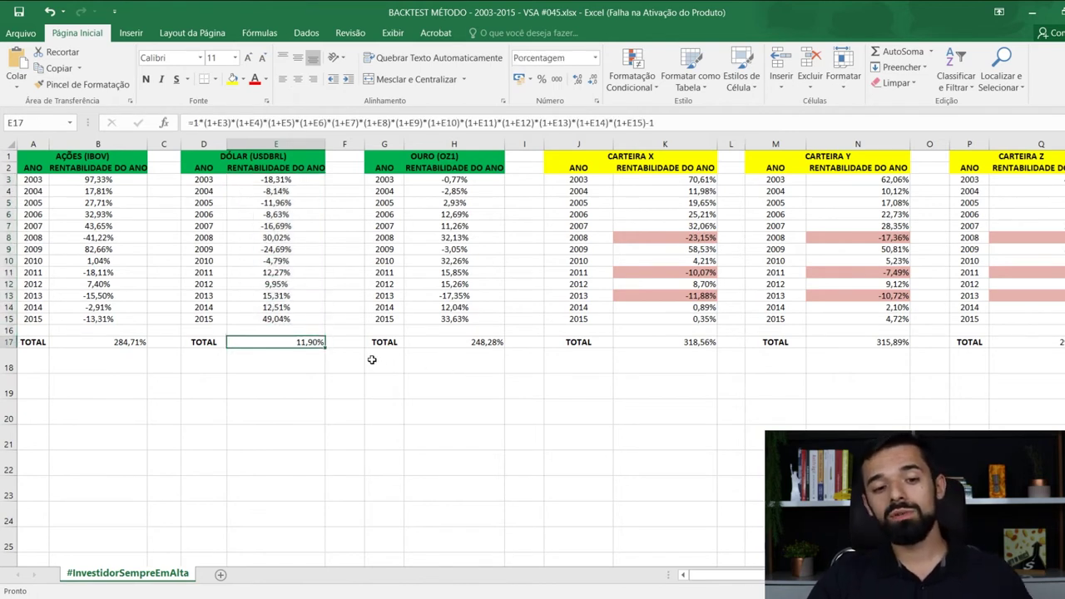
left_click(312, 363)
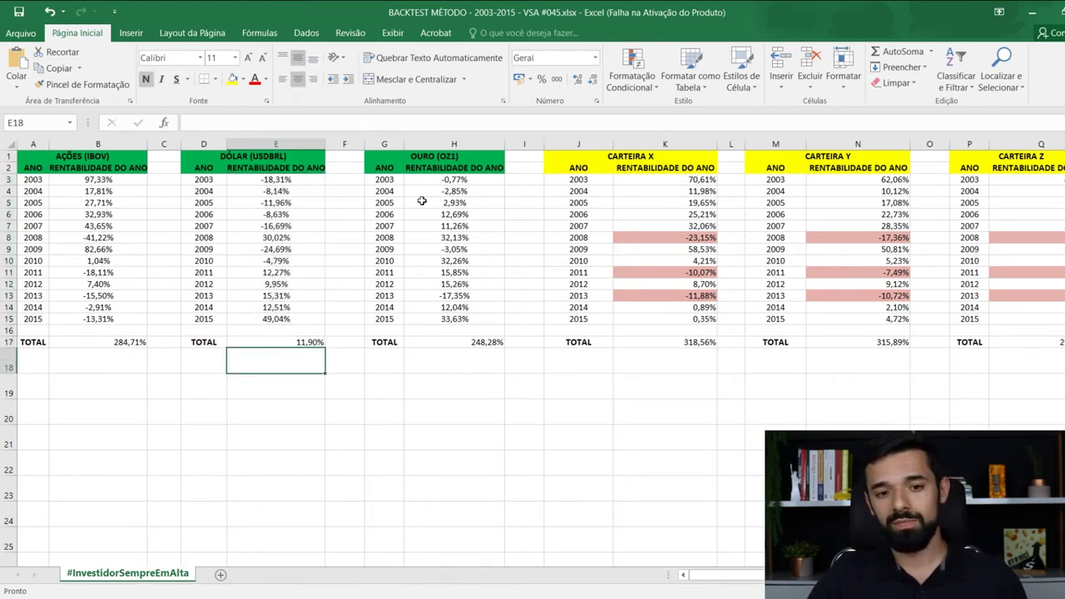
left_click_drag(453, 180, 457, 318)
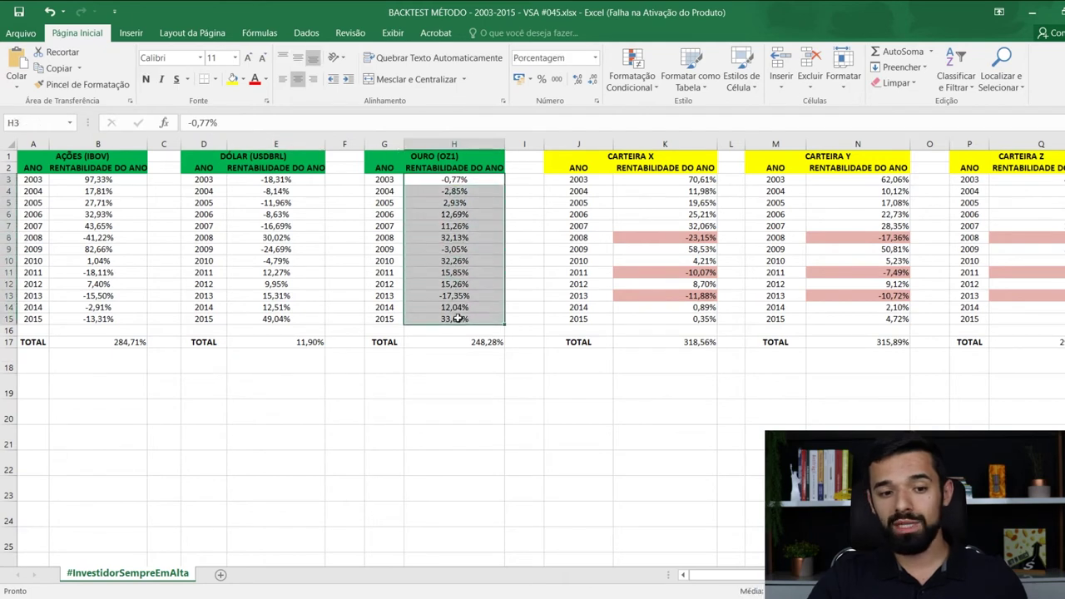
left_click(492, 357)
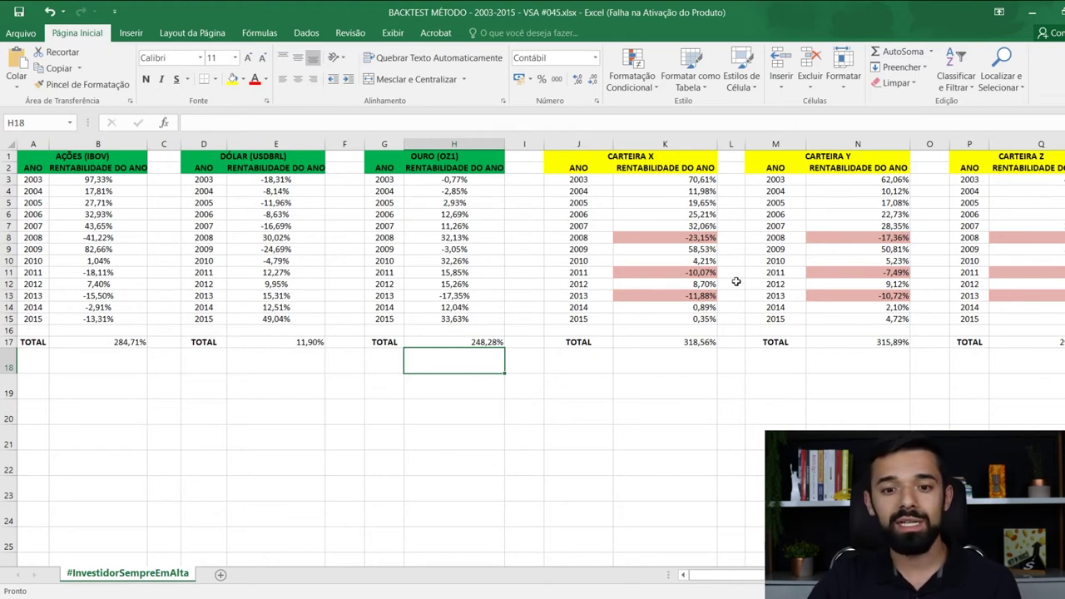
left_click(698, 412)
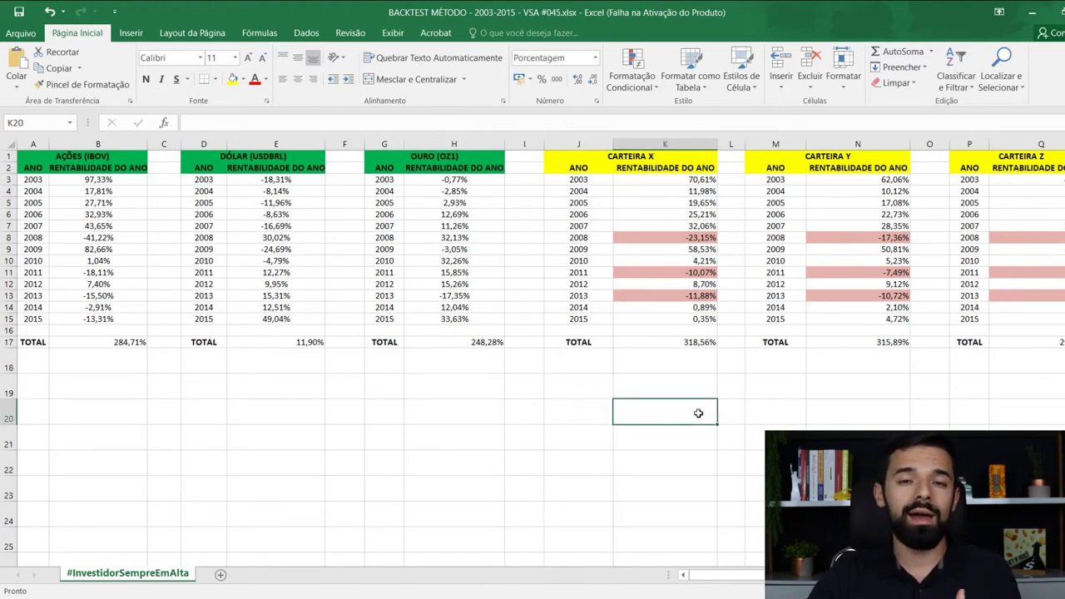
left_click(592, 404)
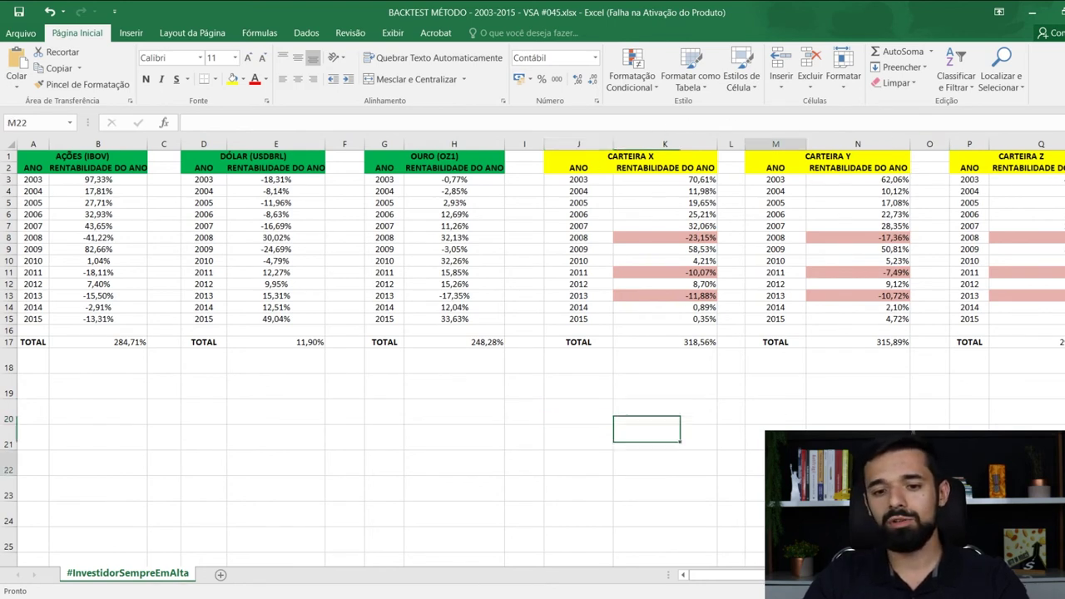
Fill the negative Ibovespa returns for 2008, 2011, 2013, 2014 and 2015 (B8, B11, B13:B15) with red.
left_click(105, 239)
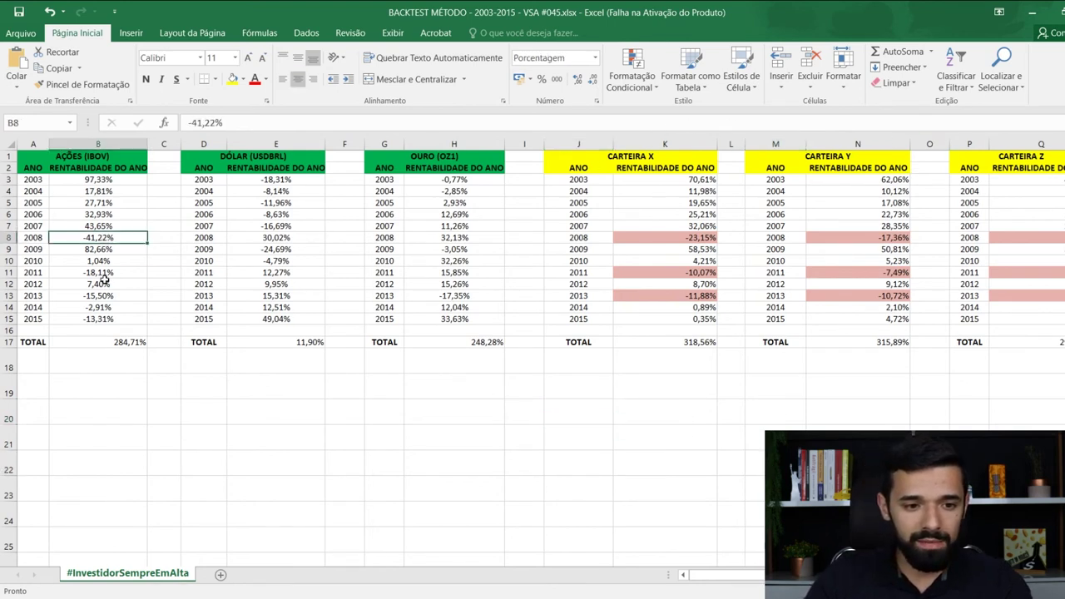
left_click(105, 274, "ctrl")
left_click(106, 296, "ctrl")
left_click(110, 308, "ctrl")
left_click(108, 319, "ctrl")
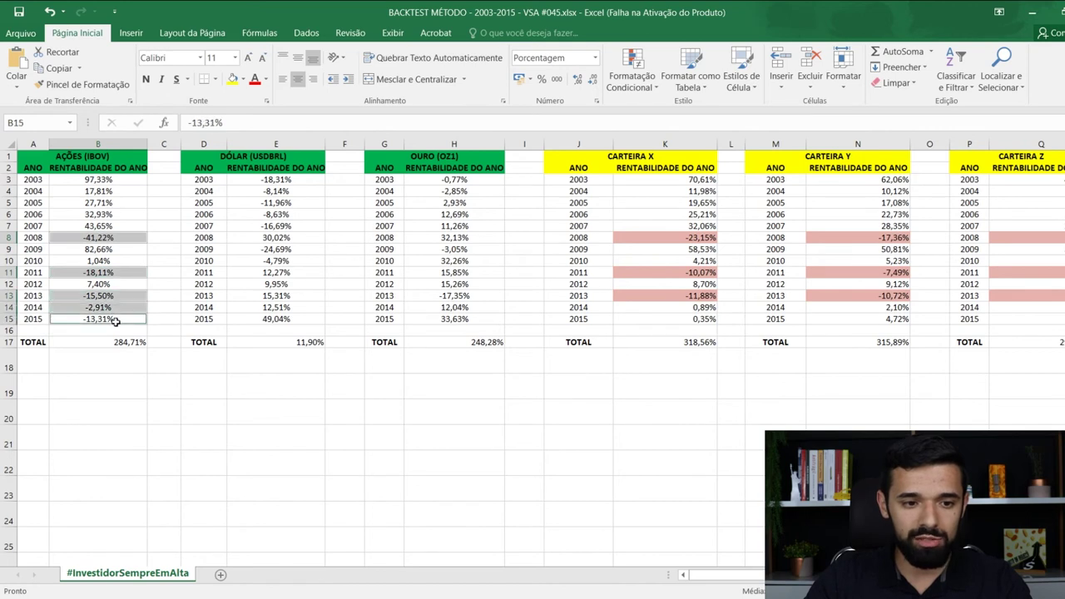
left_click(242, 81)
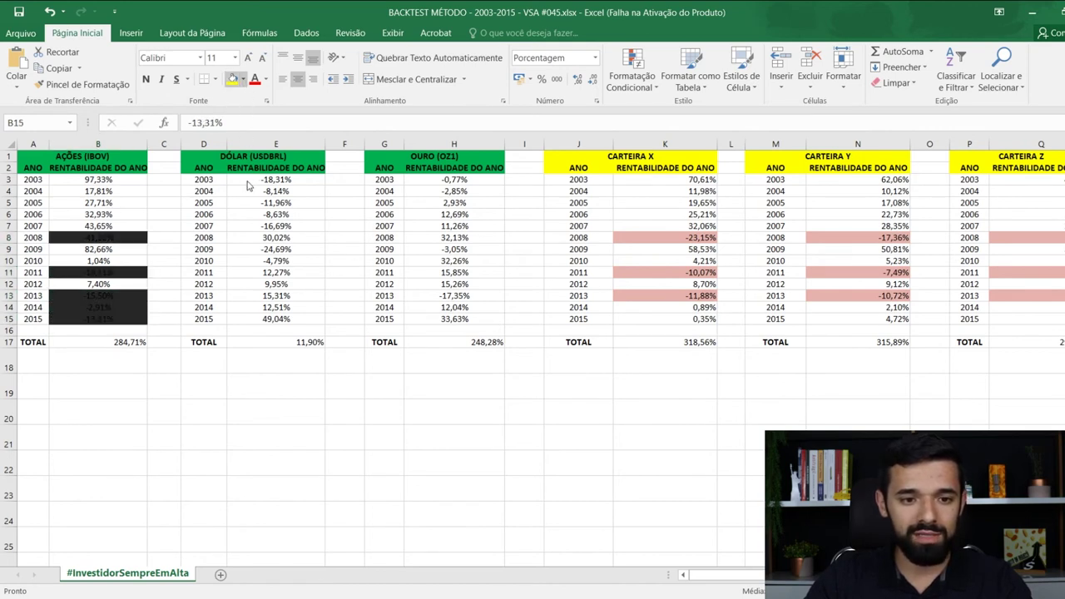
left_click(128, 407)
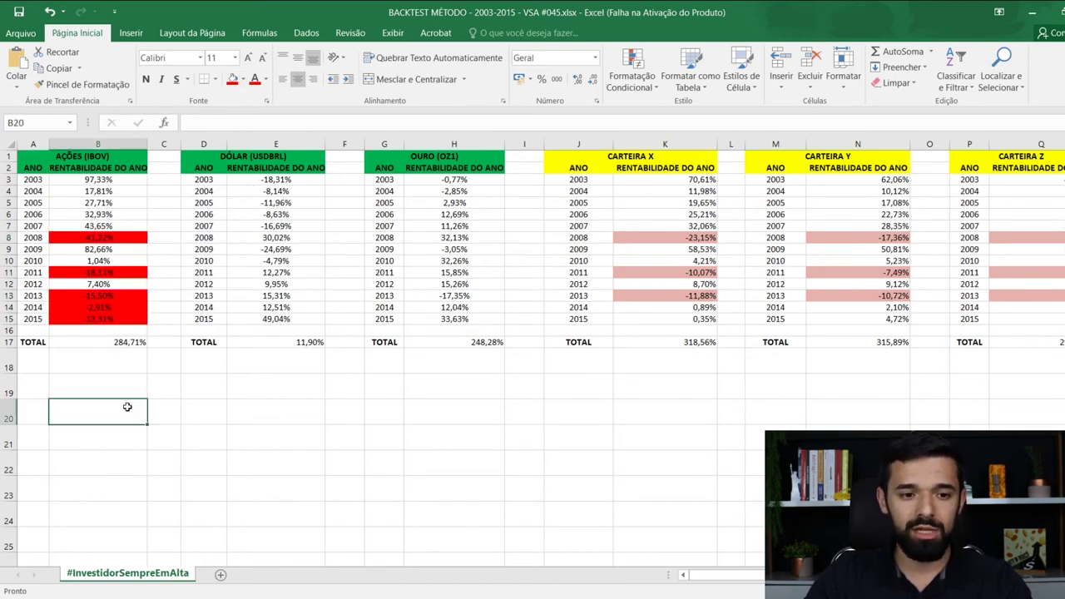
Review the red-highlighted Ibovespa years against the negative years in the CARTEIRA X table.
left_click(132, 238)
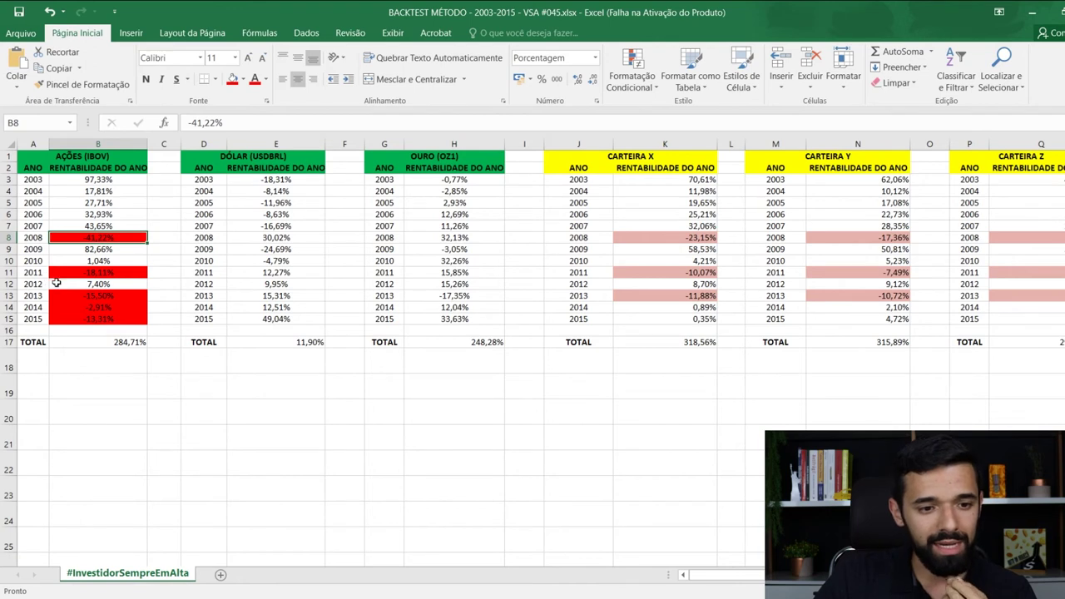
left_click(115, 309)
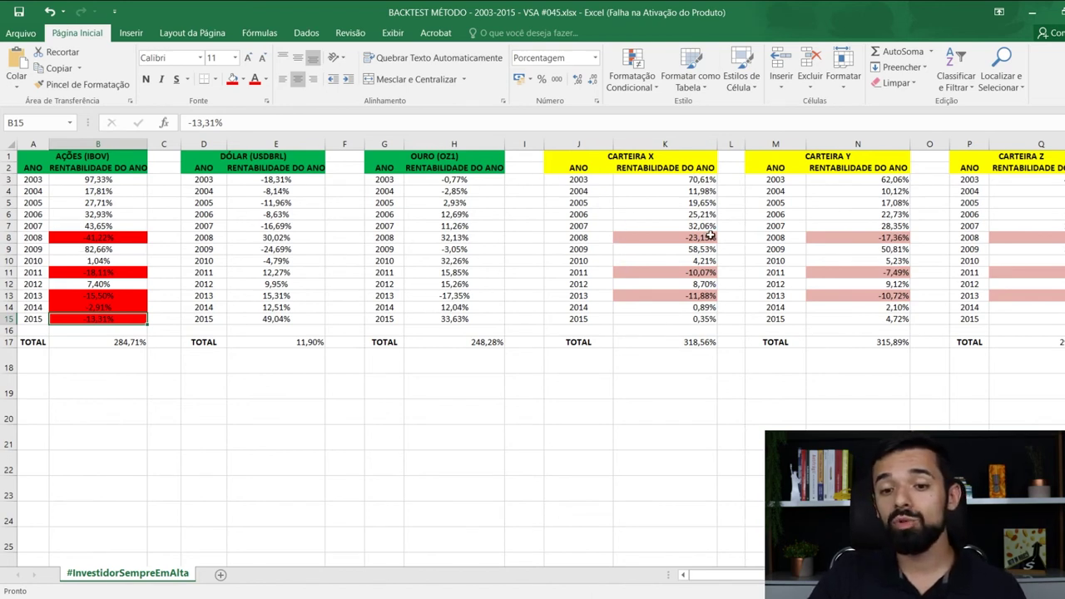
left_click(636, 389)
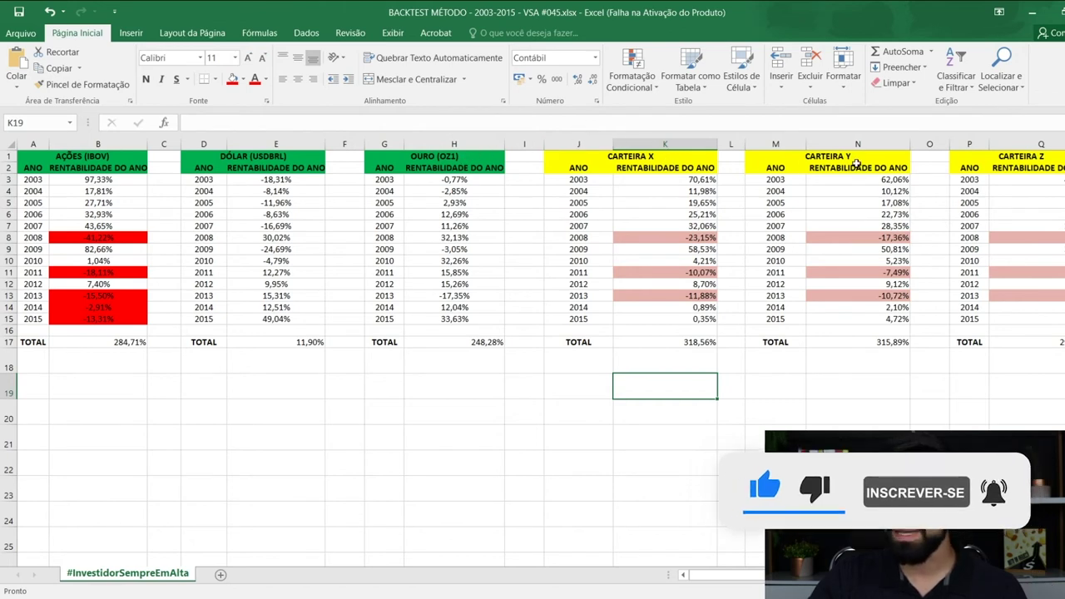
left_click(663, 157)
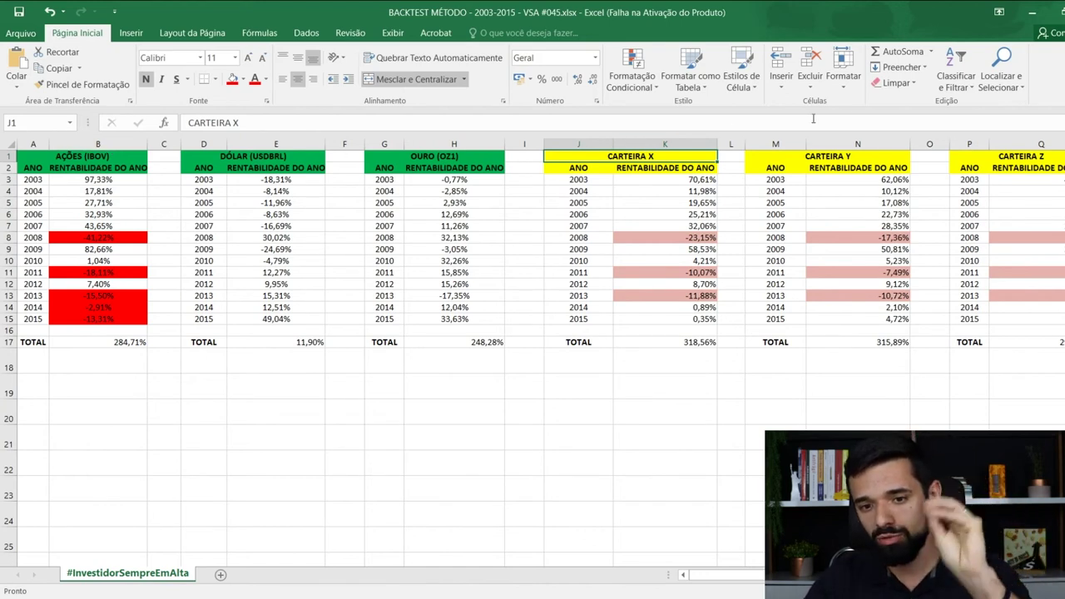
Review the CARTEIRA Y and CARTEIRA Z tables and the negative CARTEIRA X years 2008, 2011 and 2013.
left_click(851, 157)
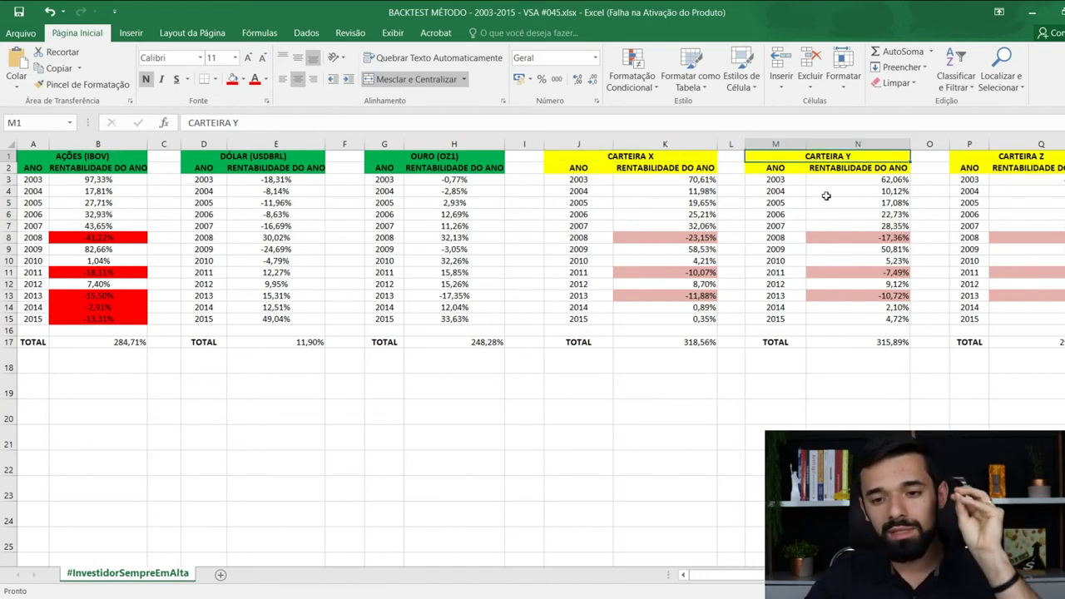
left_click(1037, 158)
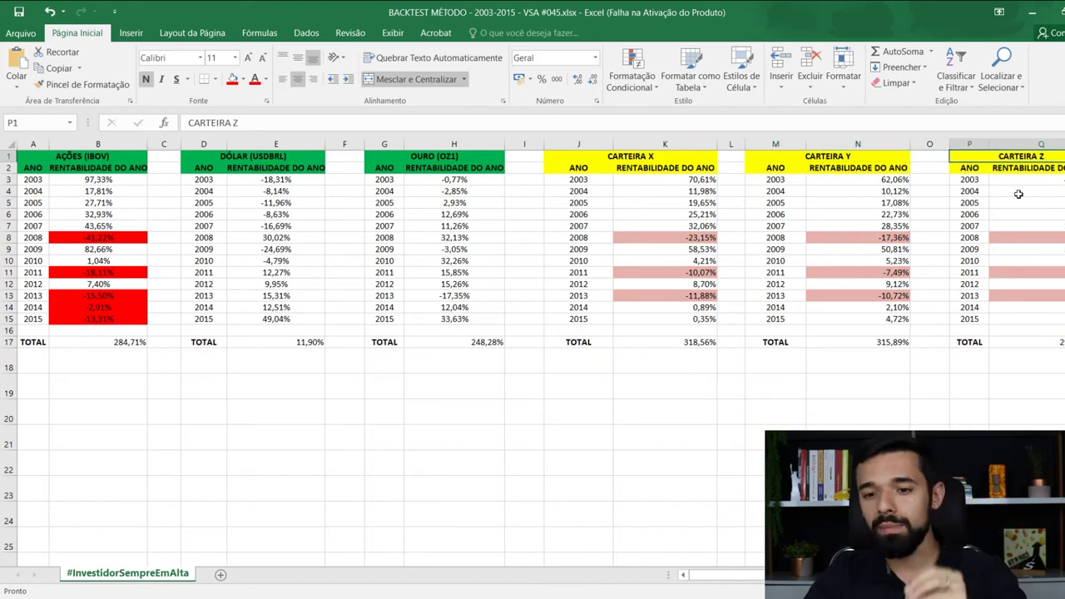
left_click(956, 426)
left_click(796, 426)
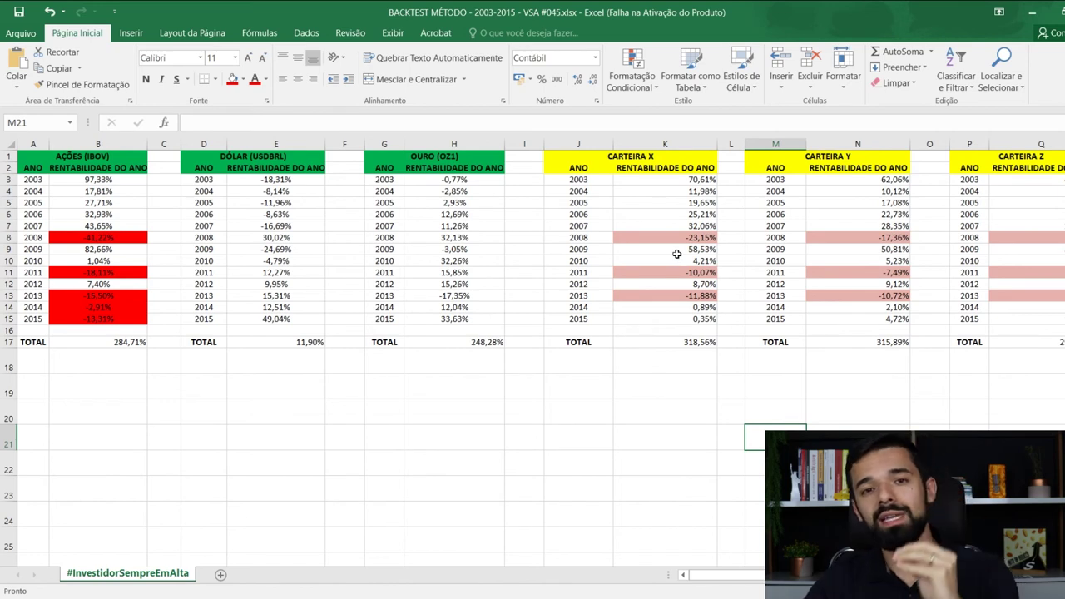
left_click_drag(539, 392, 544, 392)
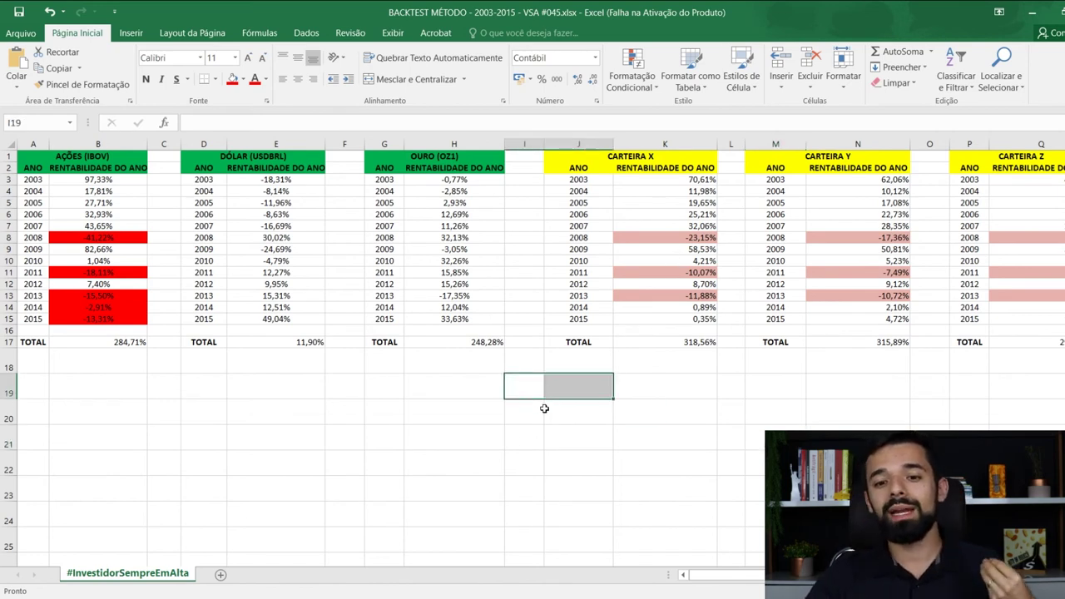
left_click(546, 411)
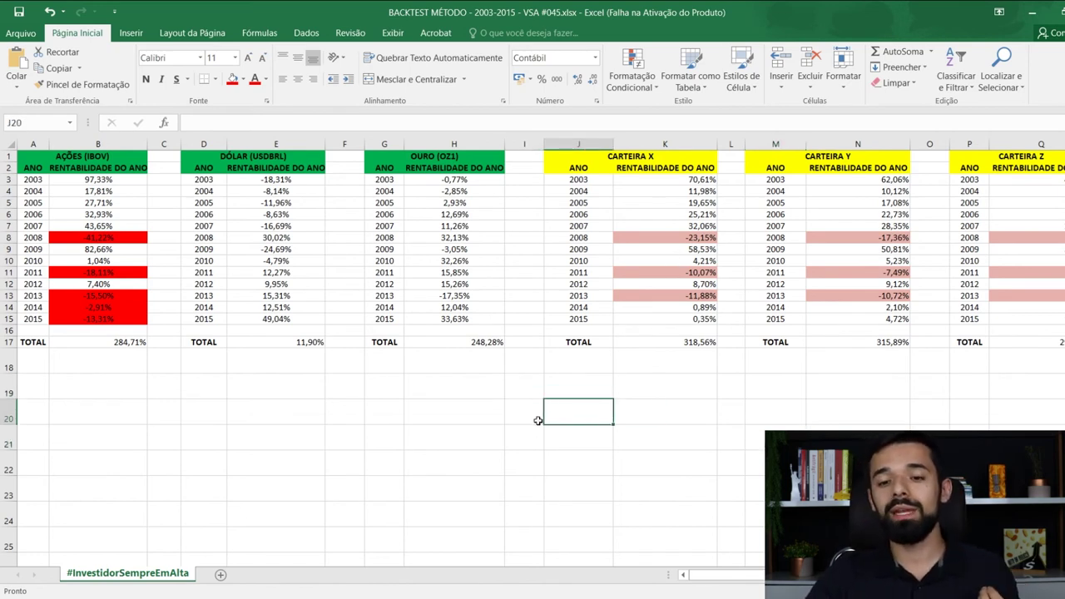
left_click(732, 237)
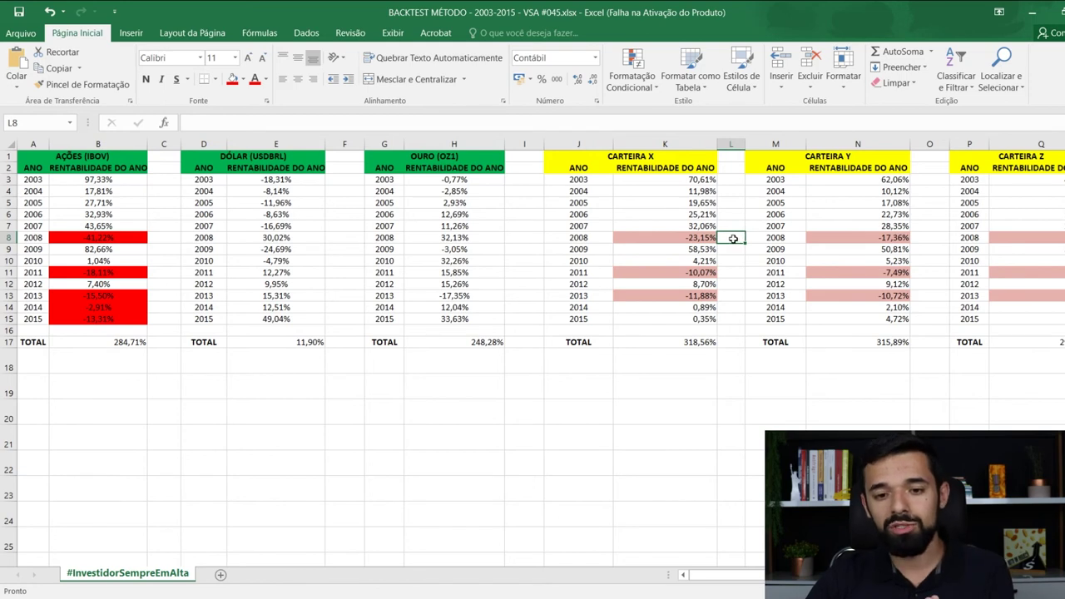
left_click(731, 273)
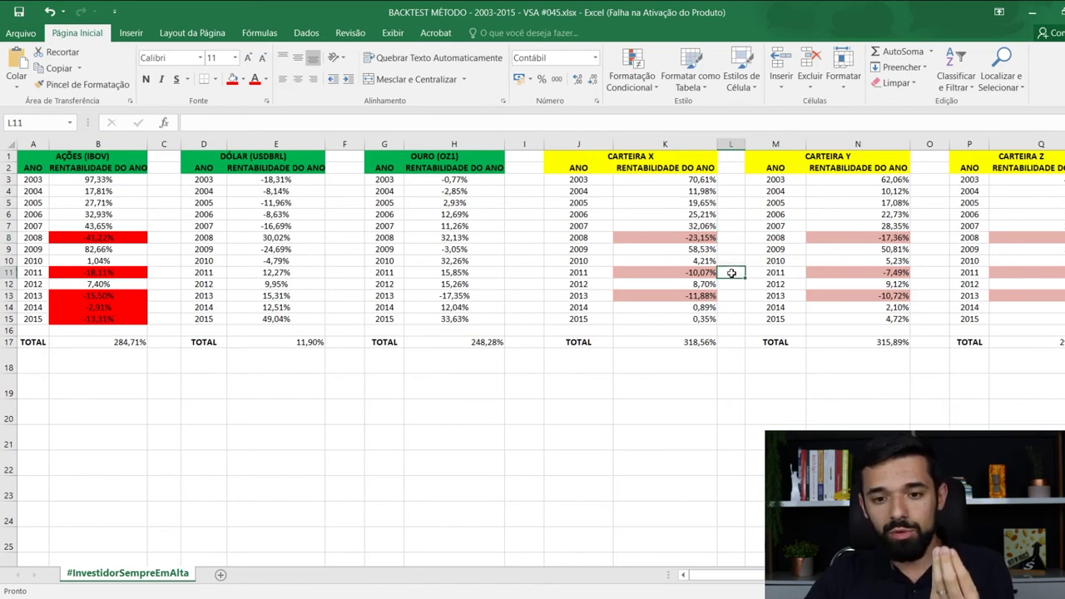
left_click(731, 295)
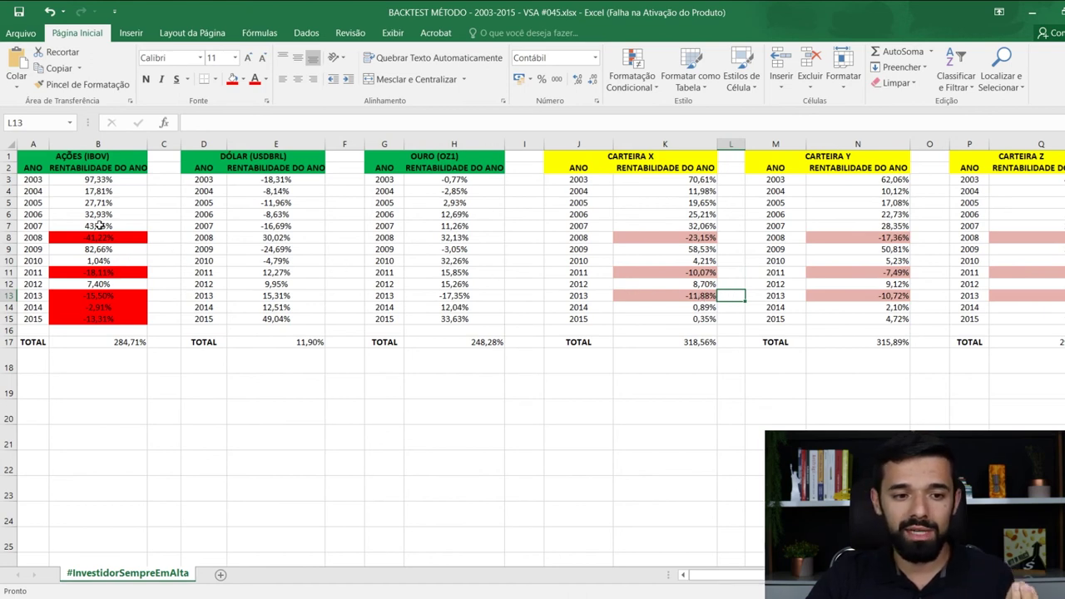
Compare the accumulated Ibovespa return in B17 with the CARTEIRA X total in K17.
left_click_drag(98, 191, 98, 319)
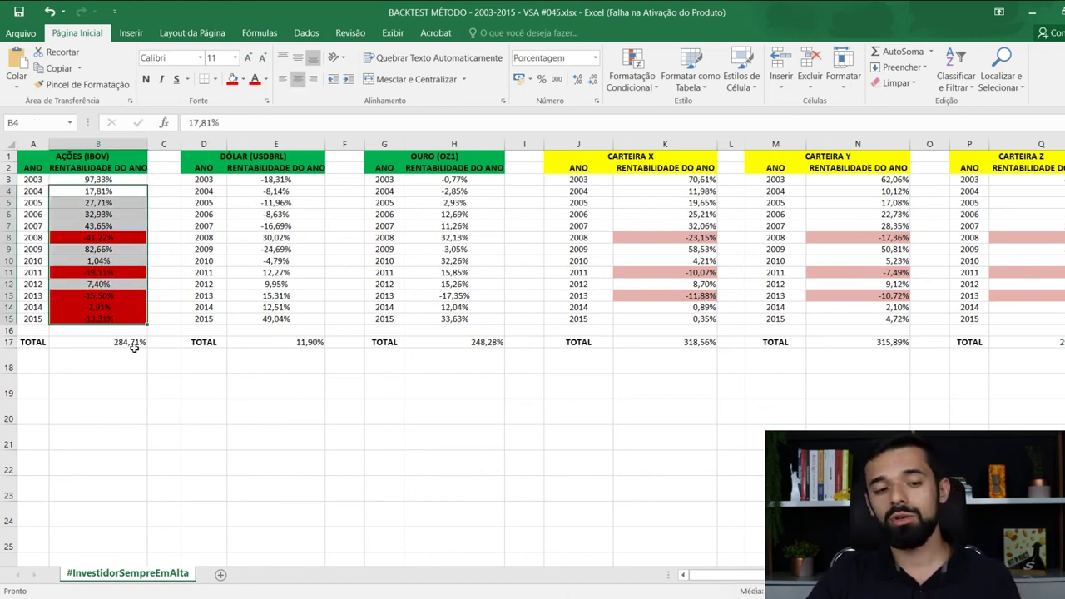
left_click(731, 437)
left_click(700, 345)
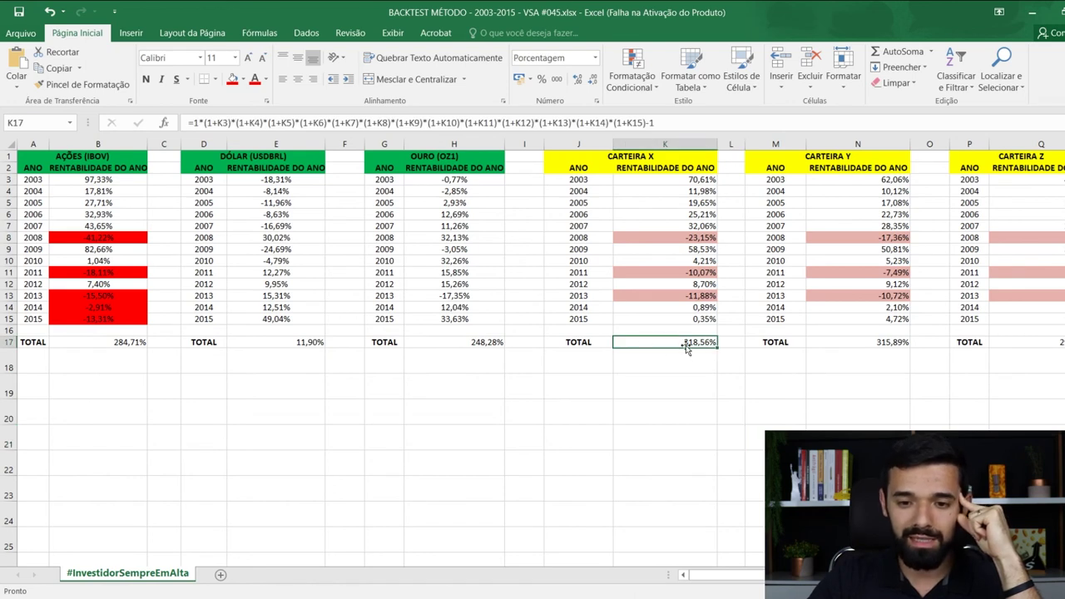
left_click(115, 341)
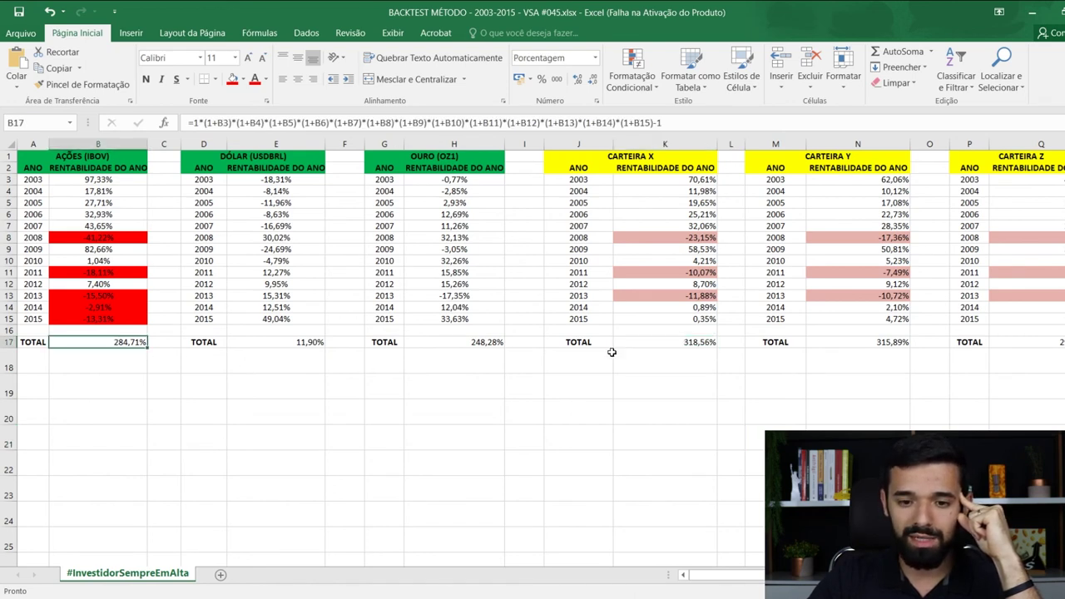
Enter the label DIF RENTABILIDADE in J19, below the CARTEIRA X total.
left_click(668, 391)
left_click(590, 394)
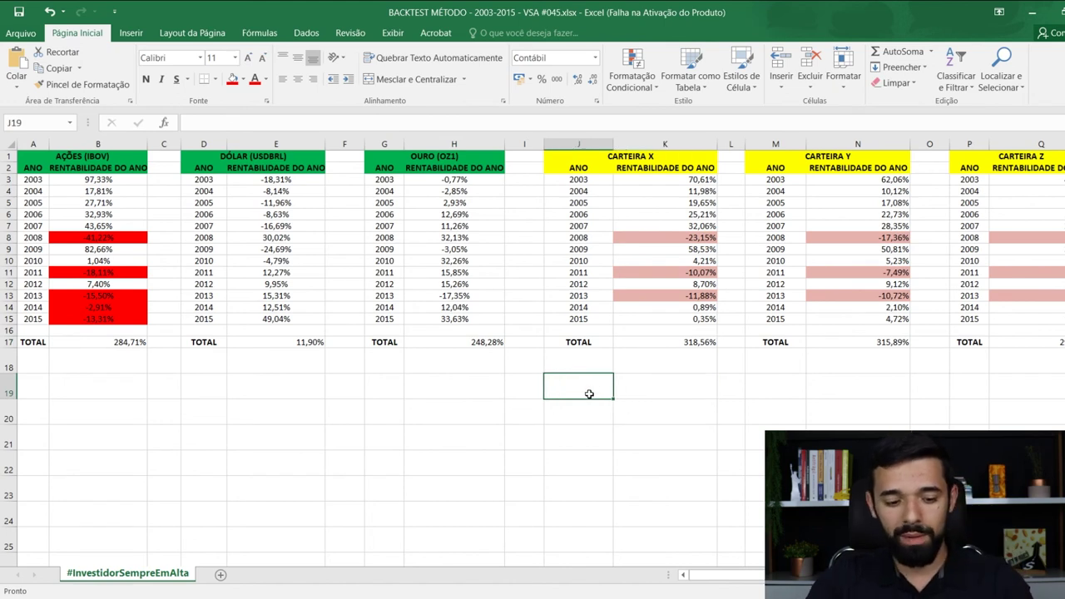
type("DIF RENTABILIDADE")
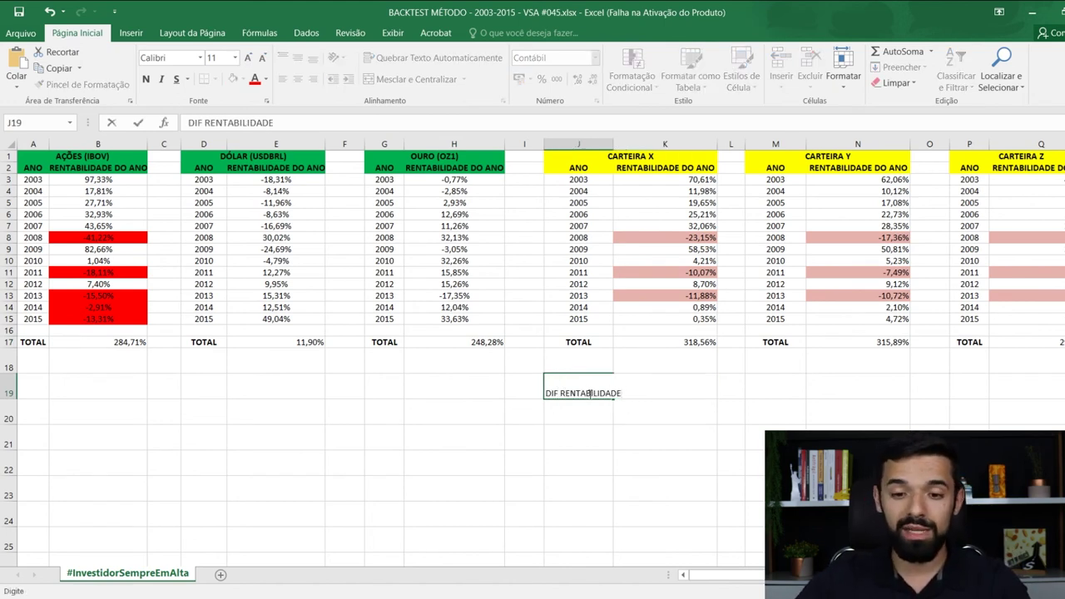
left_click(749, 404)
Calculate the CARTEIRA X total minus the Ibovespa total in K19 (=K17-B17) and fill that cell with green.
left_click(672, 380)
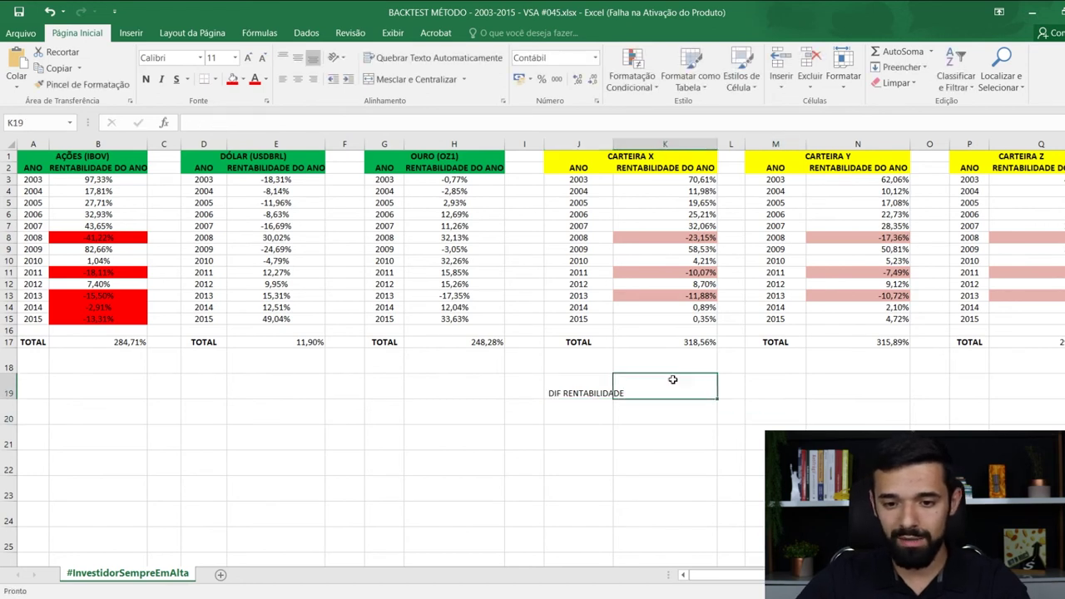
type("=")
left_click(706, 343)
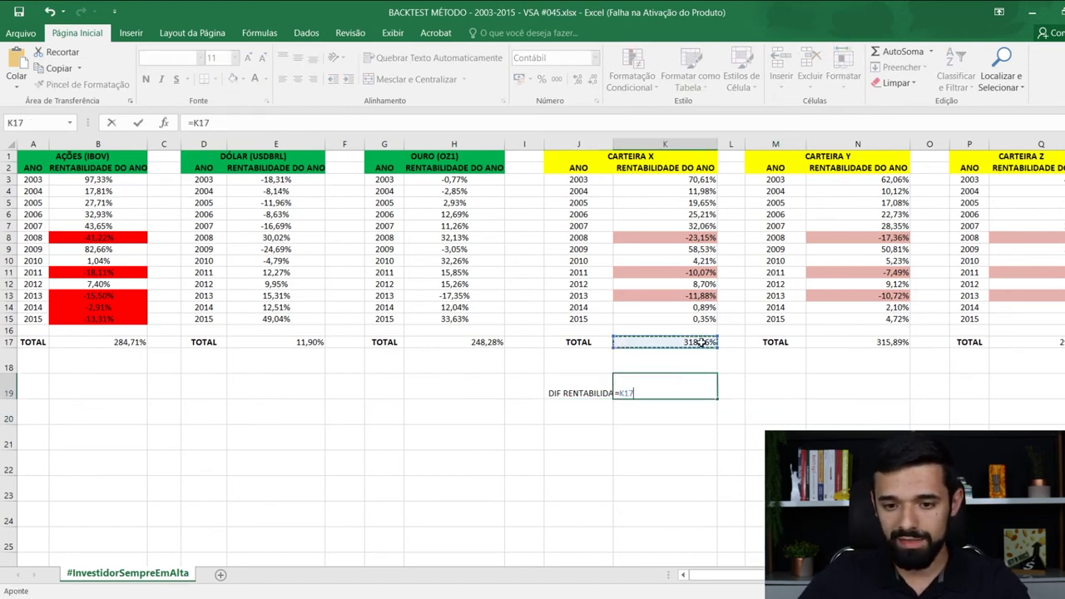
type("-")
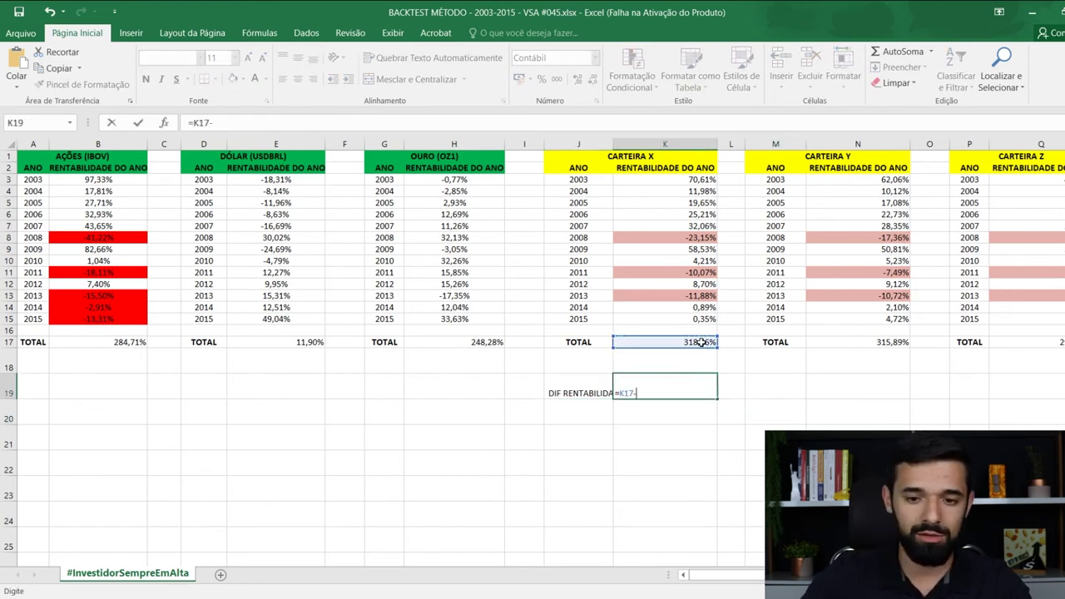
left_click(99, 345)
key("Return")
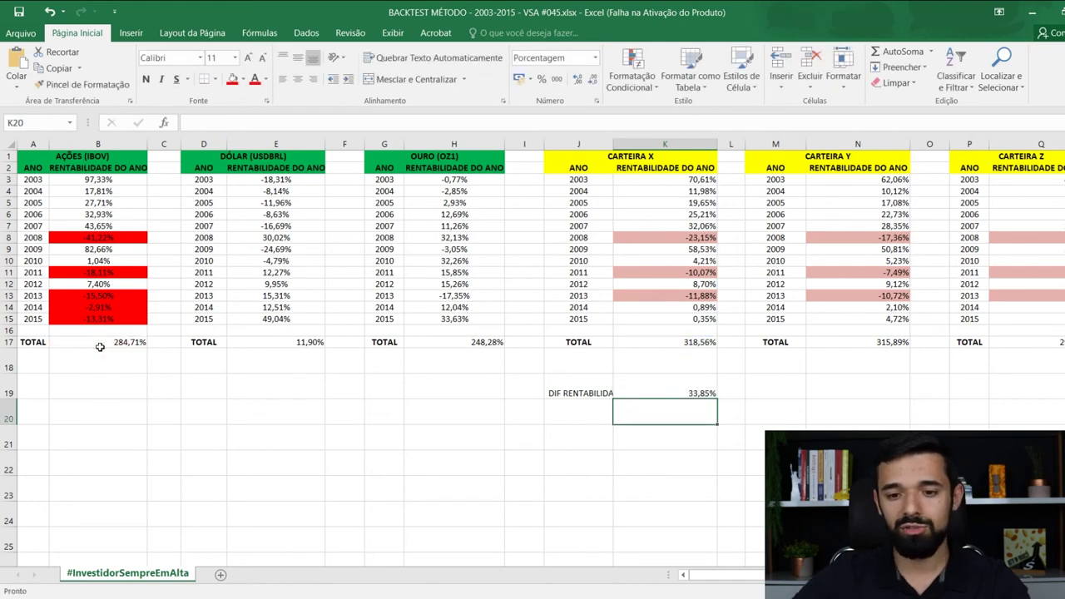
left_click(698, 390)
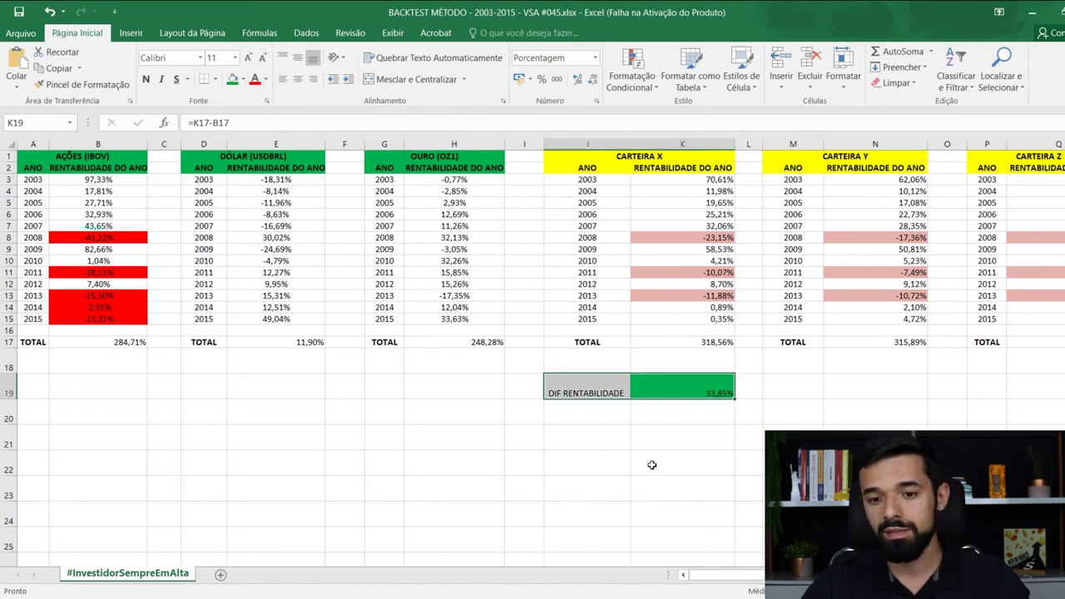
left_click(682, 463)
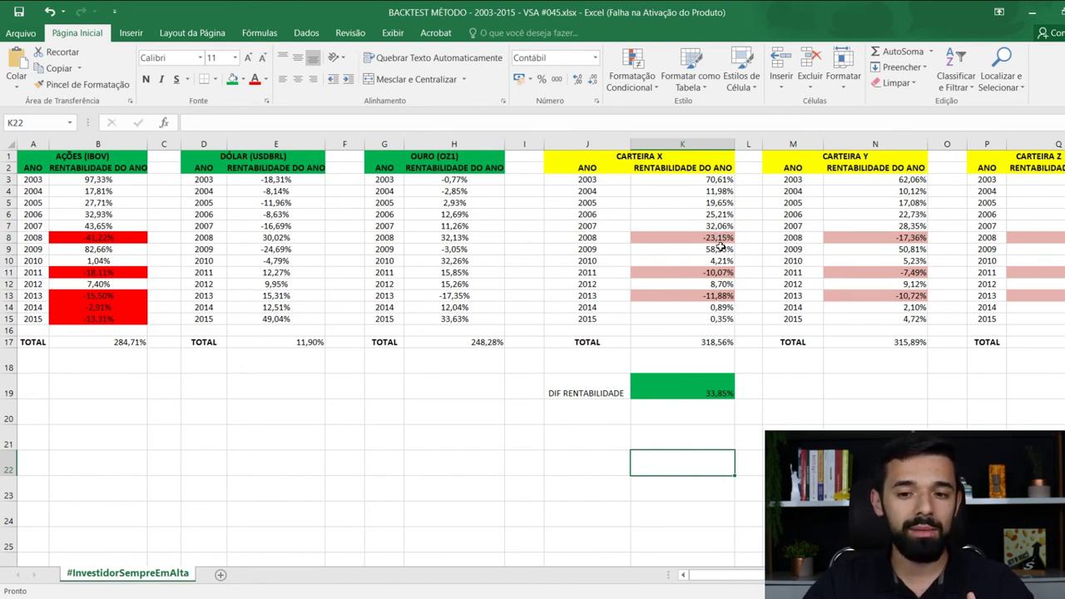
Label J20 DIF RISCO and enter the ratio of the 2008 losses, =23,15/41,22, in K20.
left_click(603, 417)
type("DIF R")
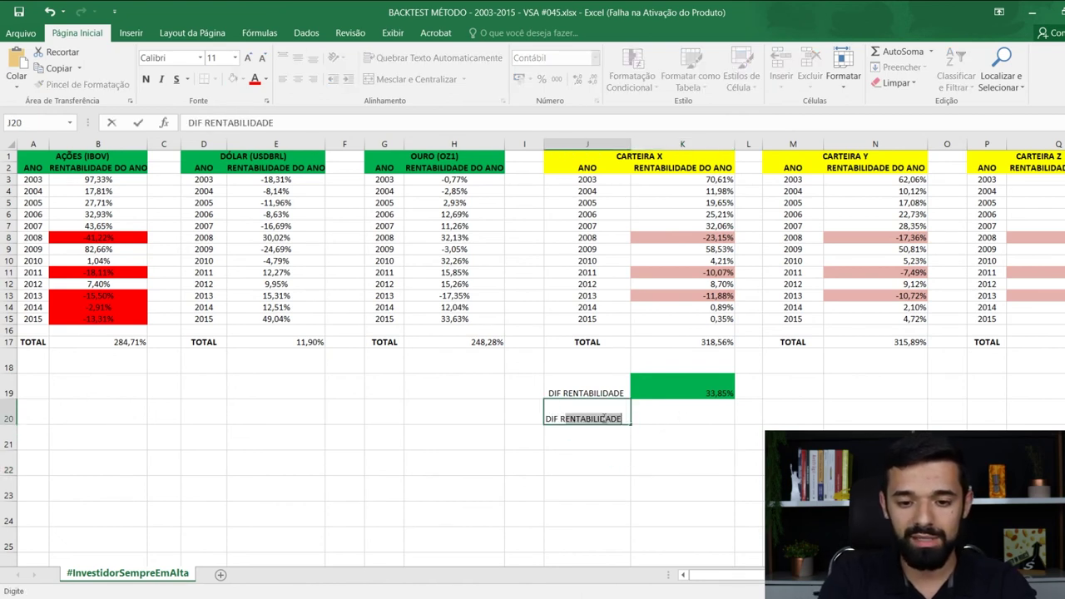
type("ISCO")
key("Tab")
type("=")
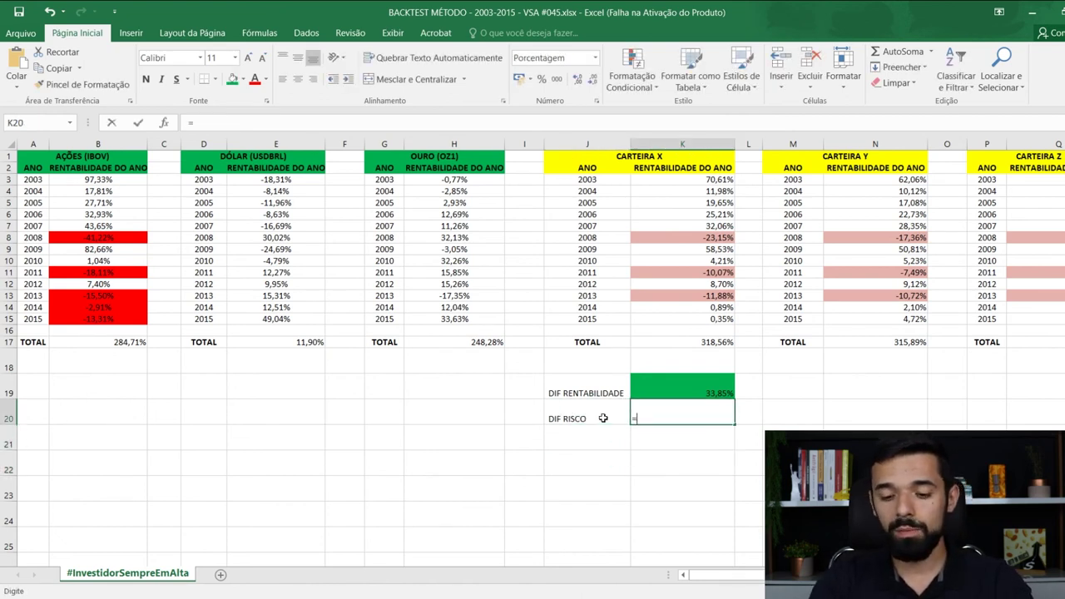
type("23,15")
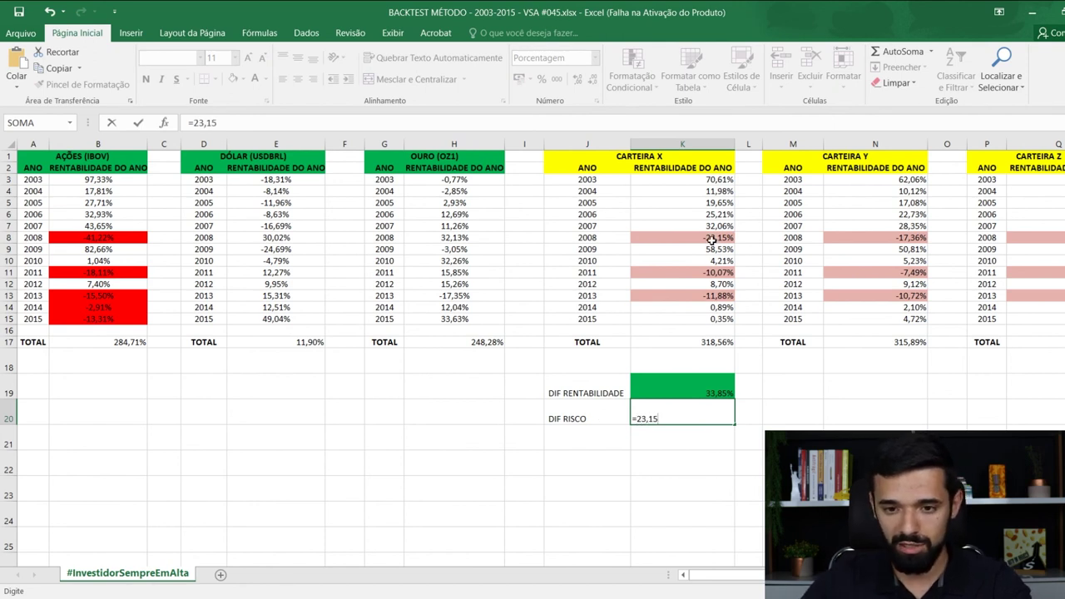
type("/")
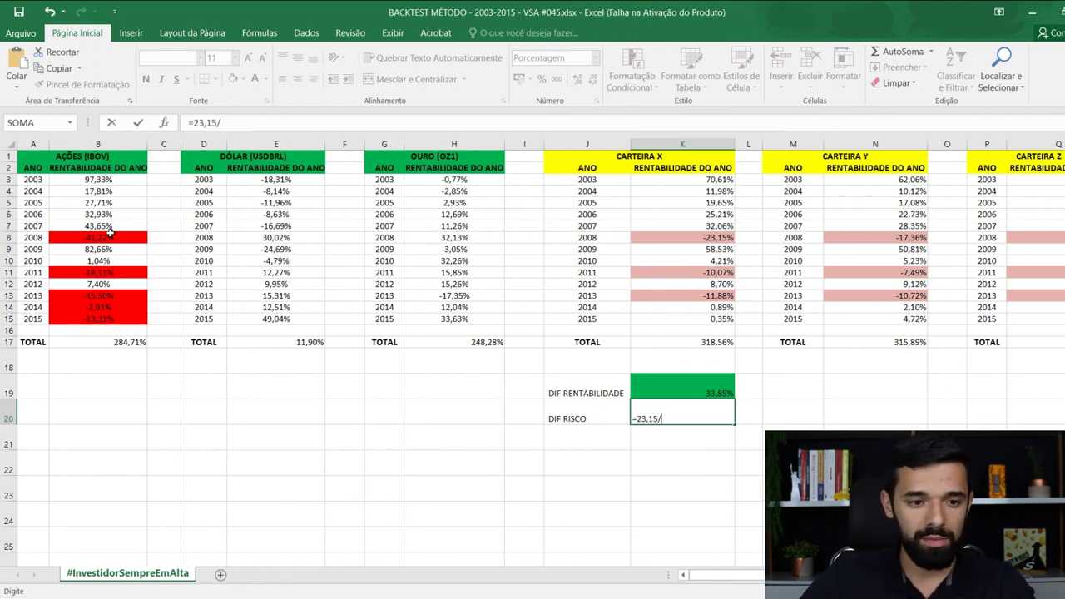
type("41,22")
key("Return")
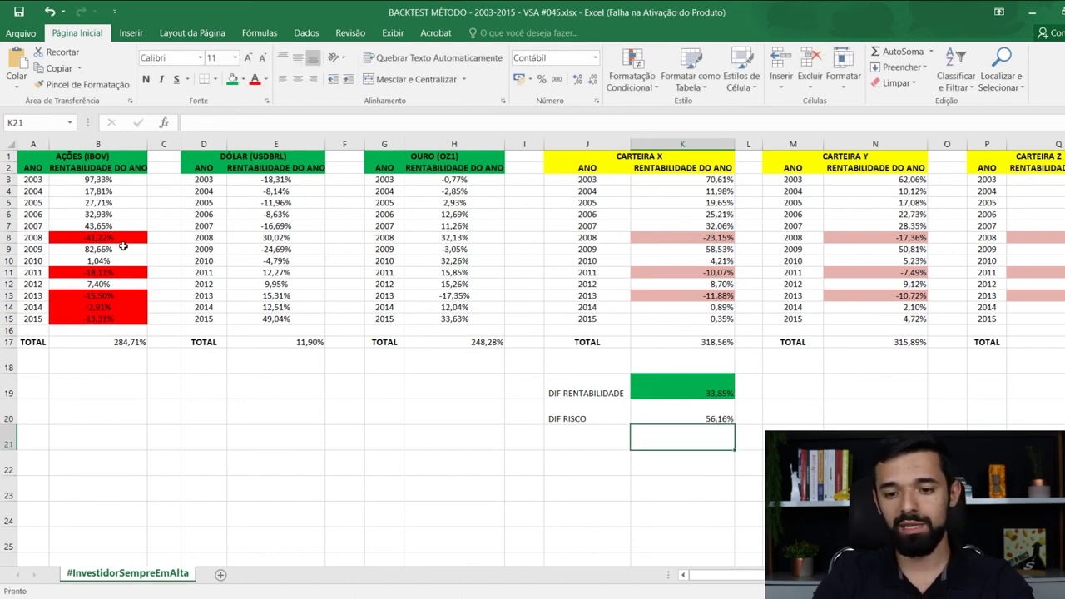
Extend the DIF RISCO formula in K20 to =23,15/41,22-1 so it gives the relative risk difference.
key("Up")
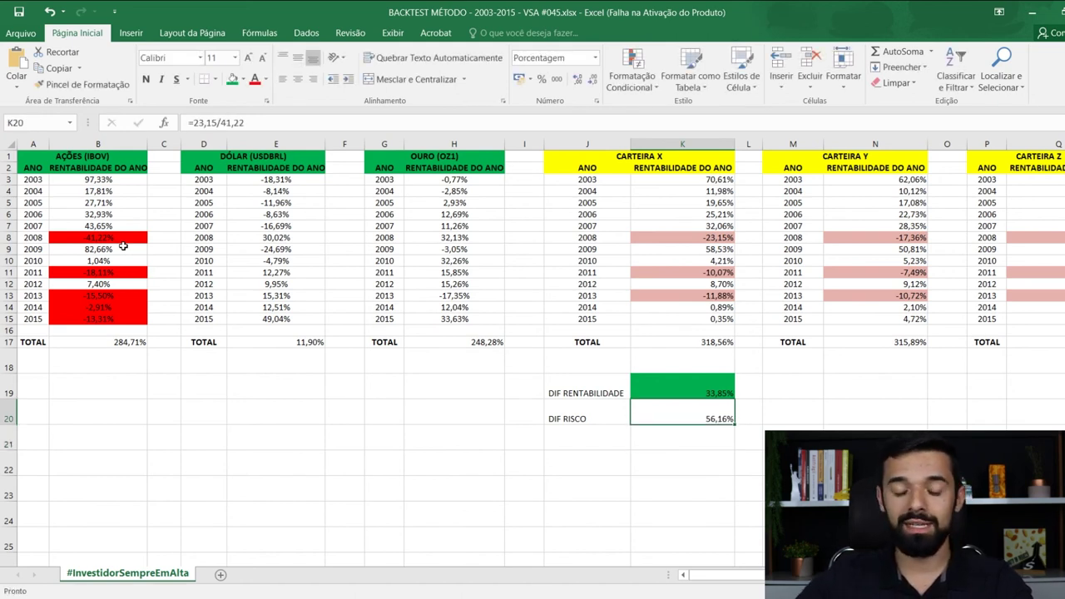
key("F2")
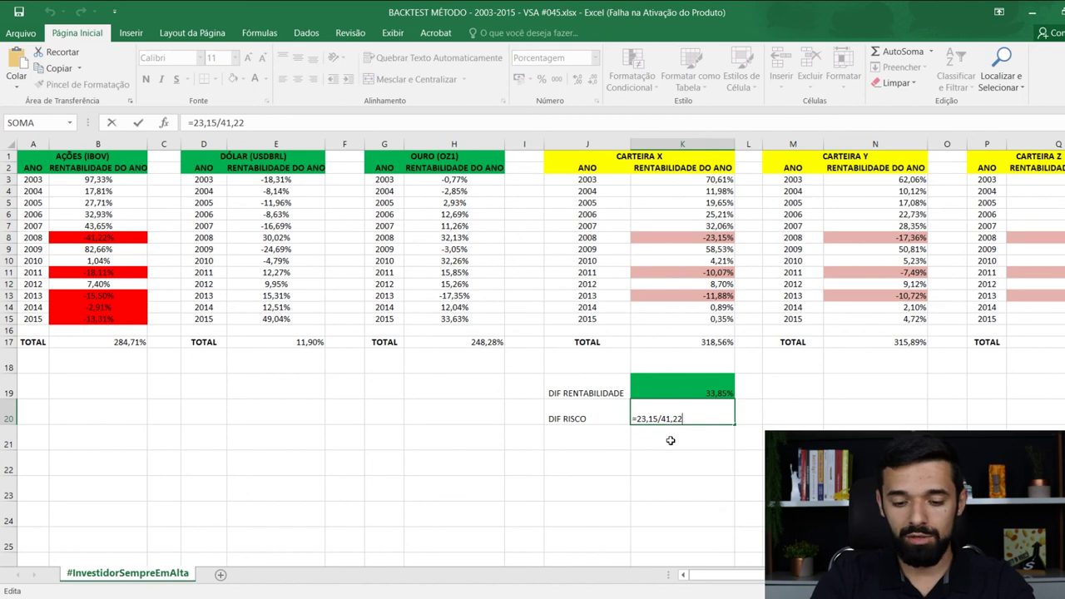
type("-1")
key("Return")
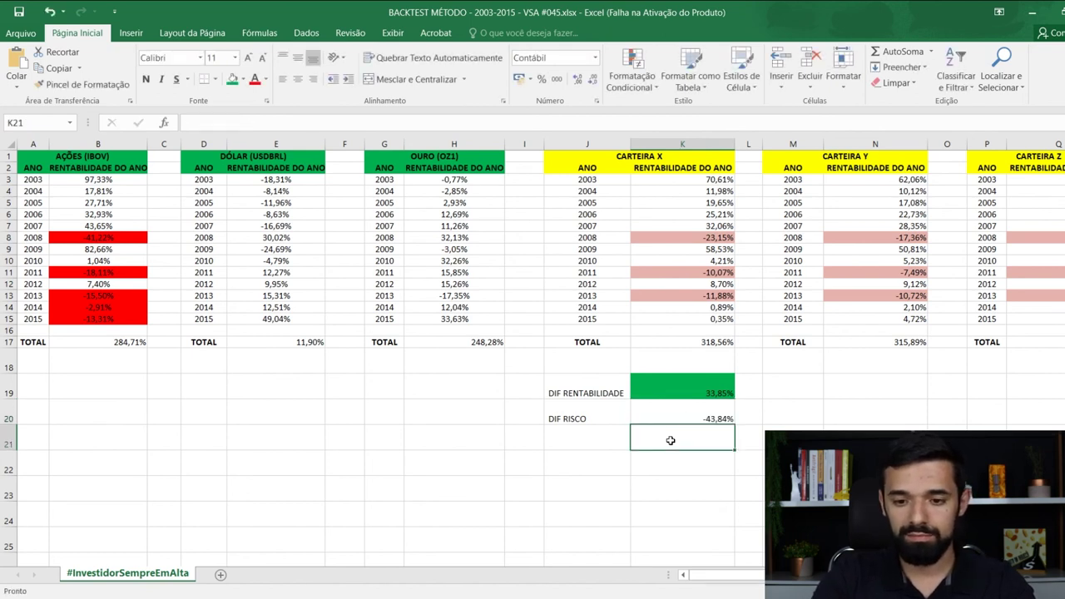
Fill the DIF RISCO result in K20 with red.
key("Up")
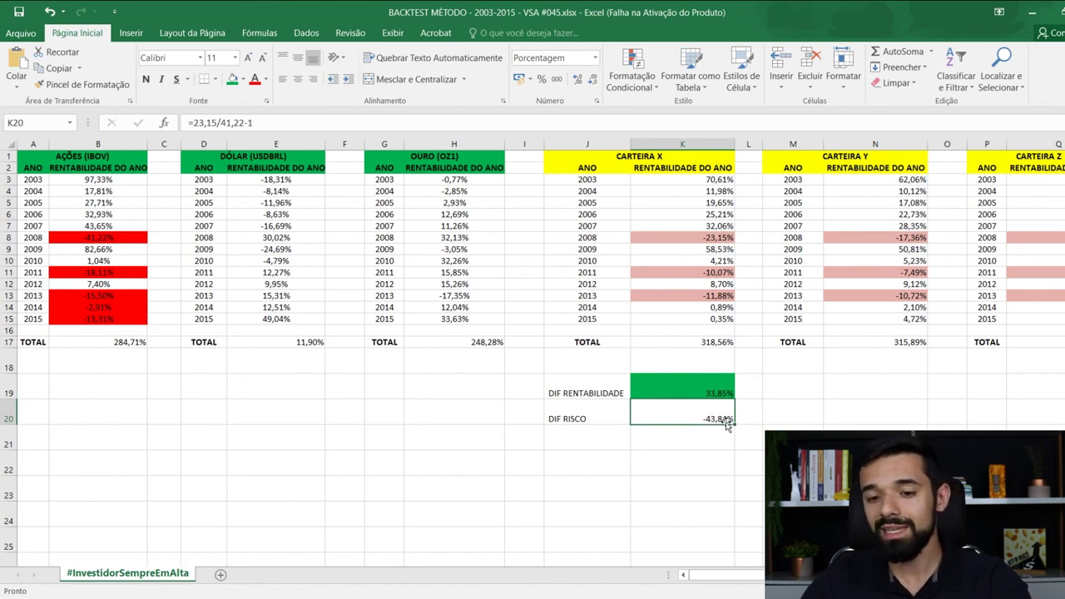
left_click(233, 79)
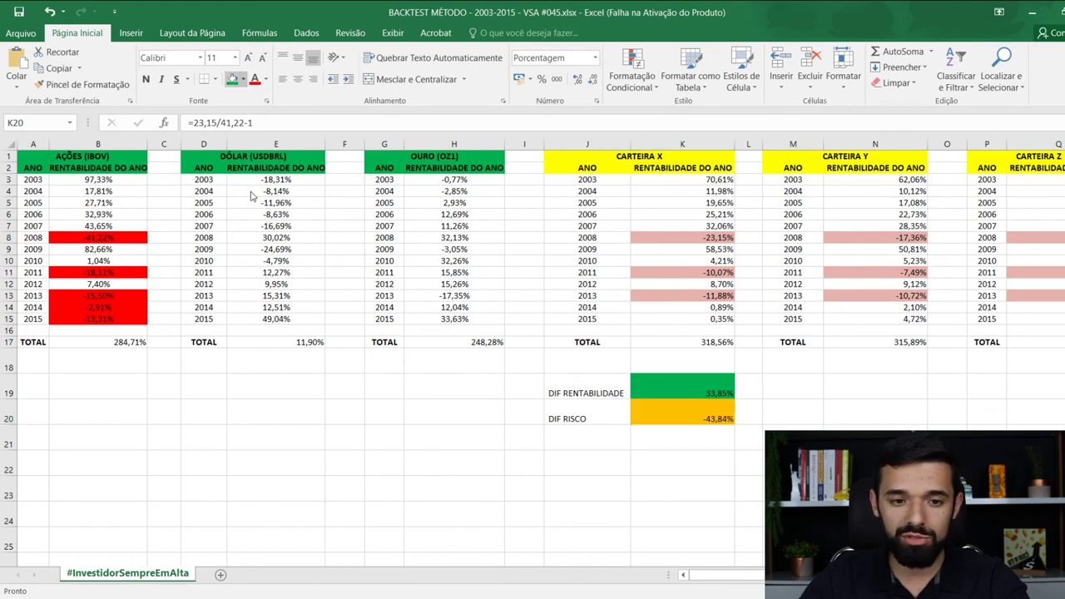
key("ctrl+z")
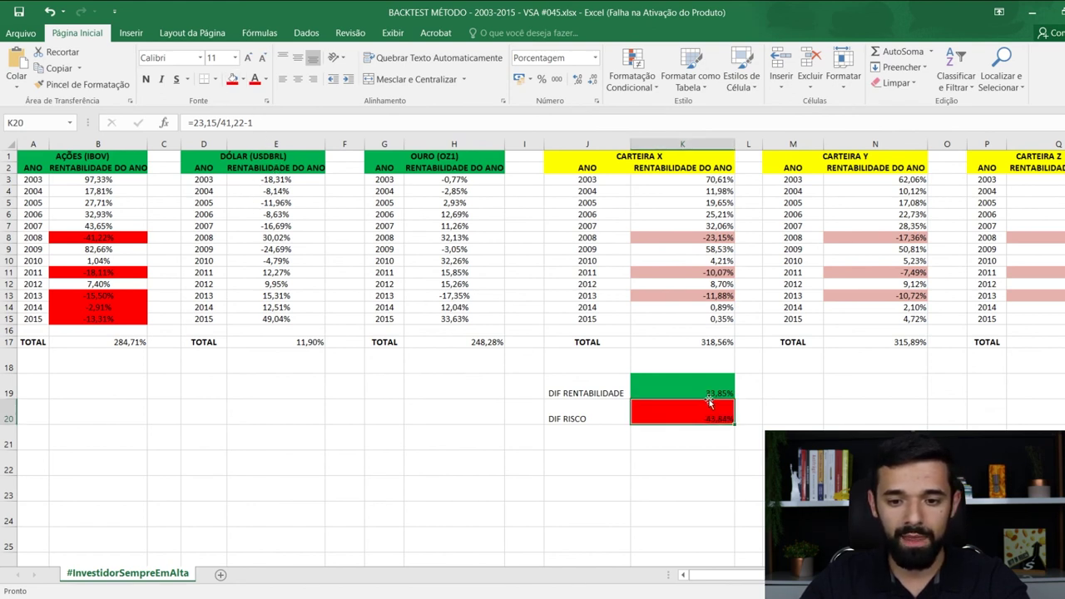
Centre the results in K19:K20 and make them bold.
left_click(712, 391)
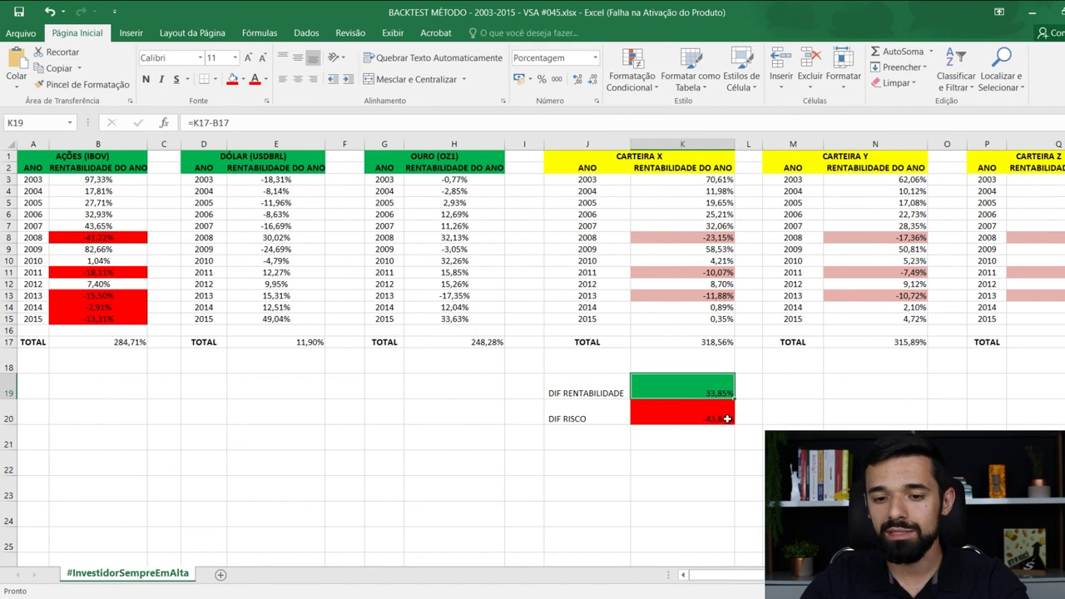
left_click_drag(727, 418, 708, 385)
left_click(297, 78)
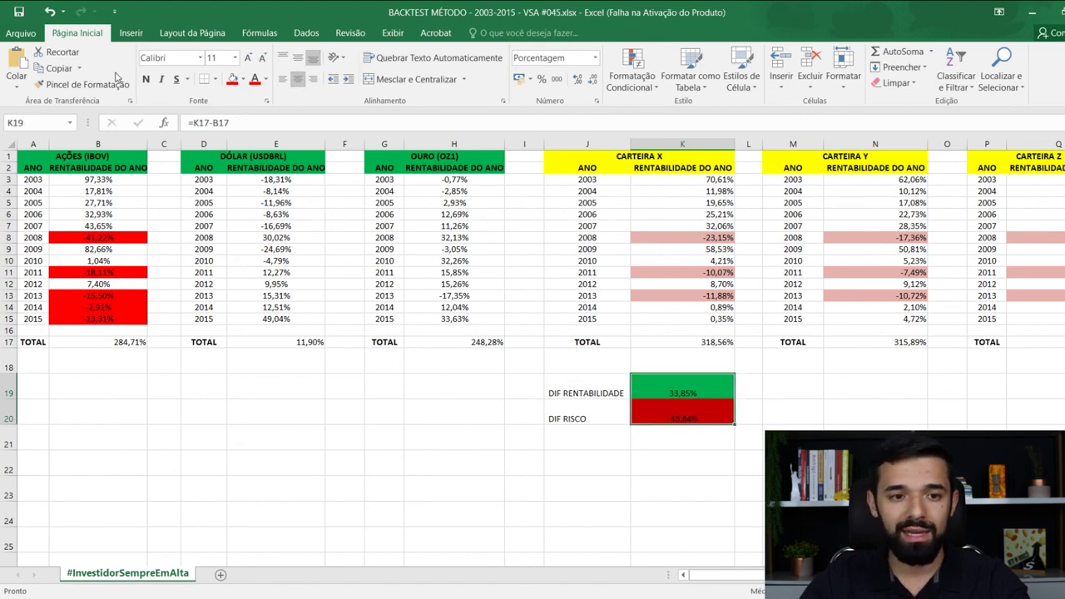
left_click(146, 78)
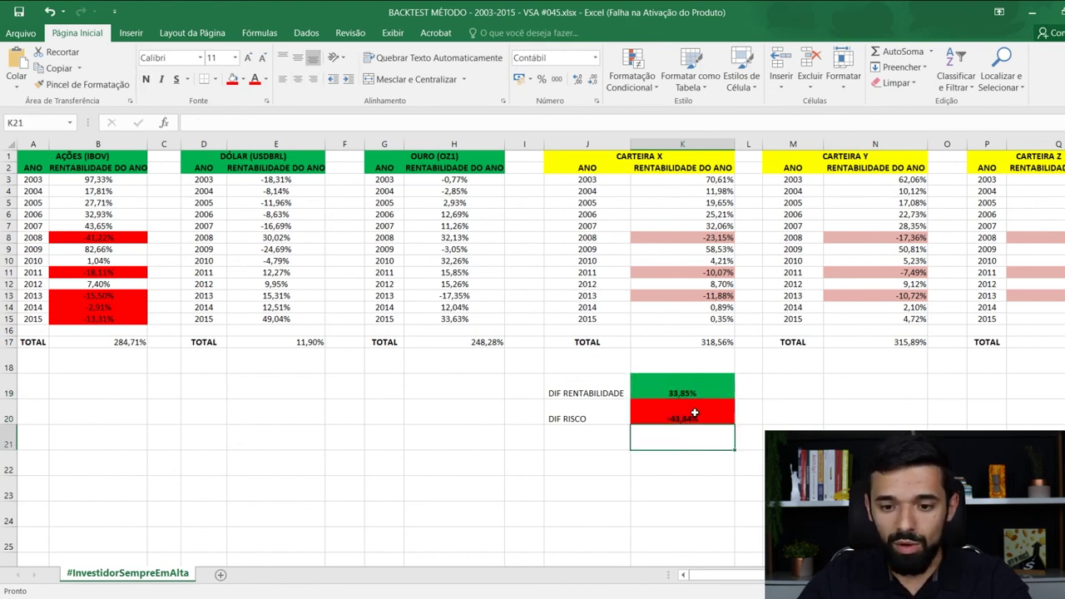
Set the font size of the DIF RENTABILIDADE and DIF RISCO results (K19:K20) to 15.
left_click_drag(695, 415, 690, 388)
left_click(212, 57)
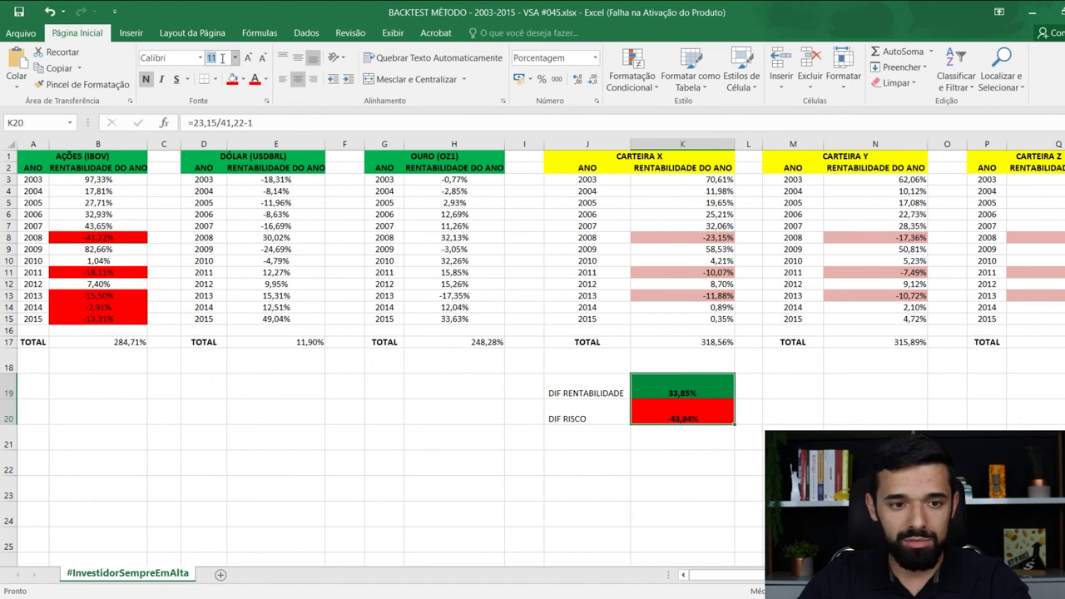
type("15")
key("Return")
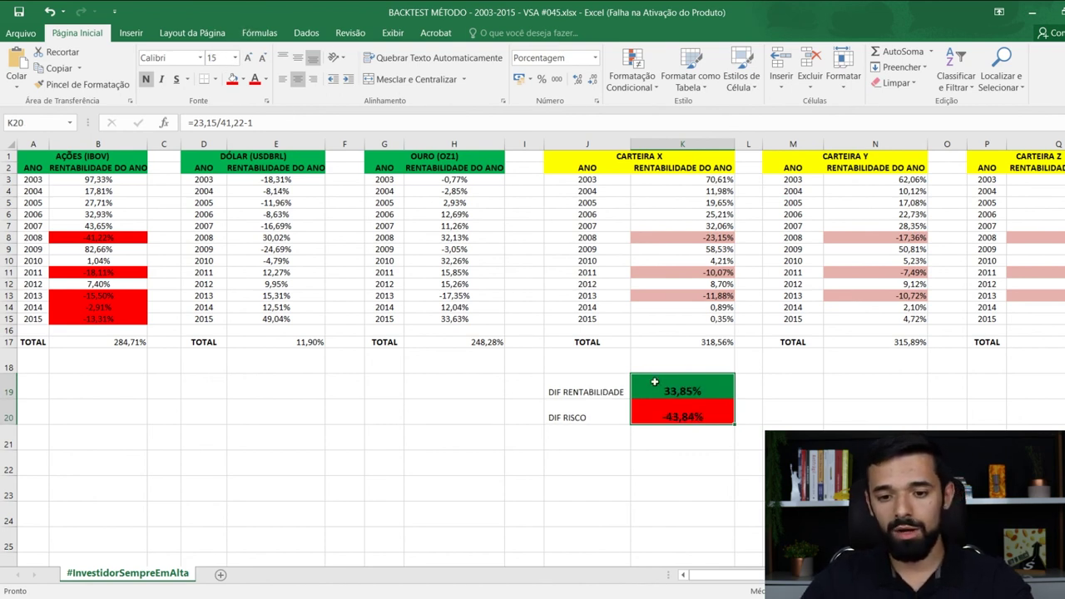
Review the return and risk differences against the 2003–2015 CARTEIRA X period and the Ibovespa returns from 2008 to 2015.
left_click(670, 437)
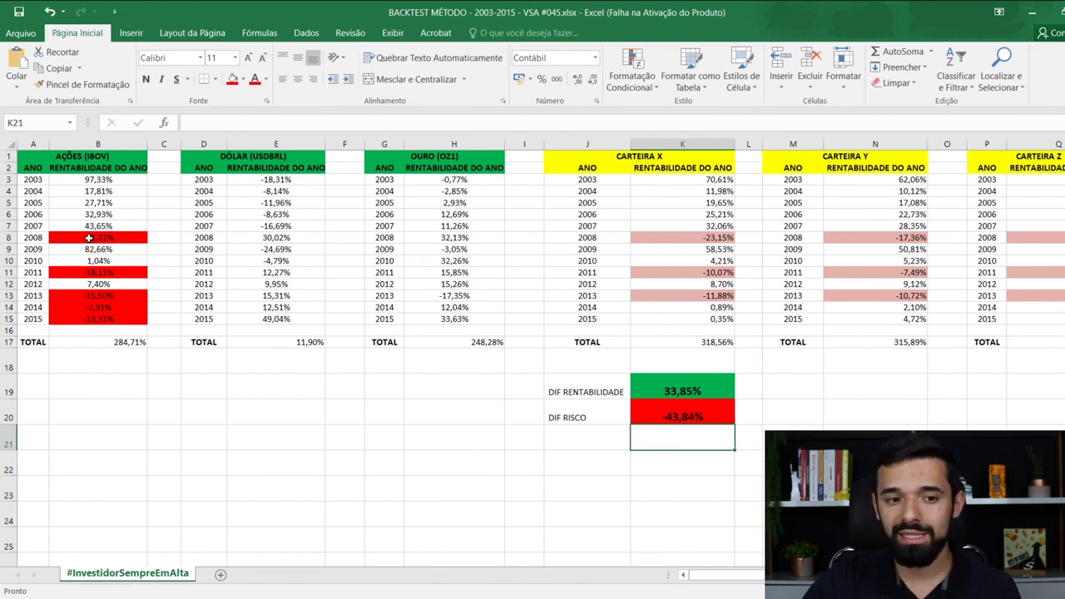
left_click(648, 420)
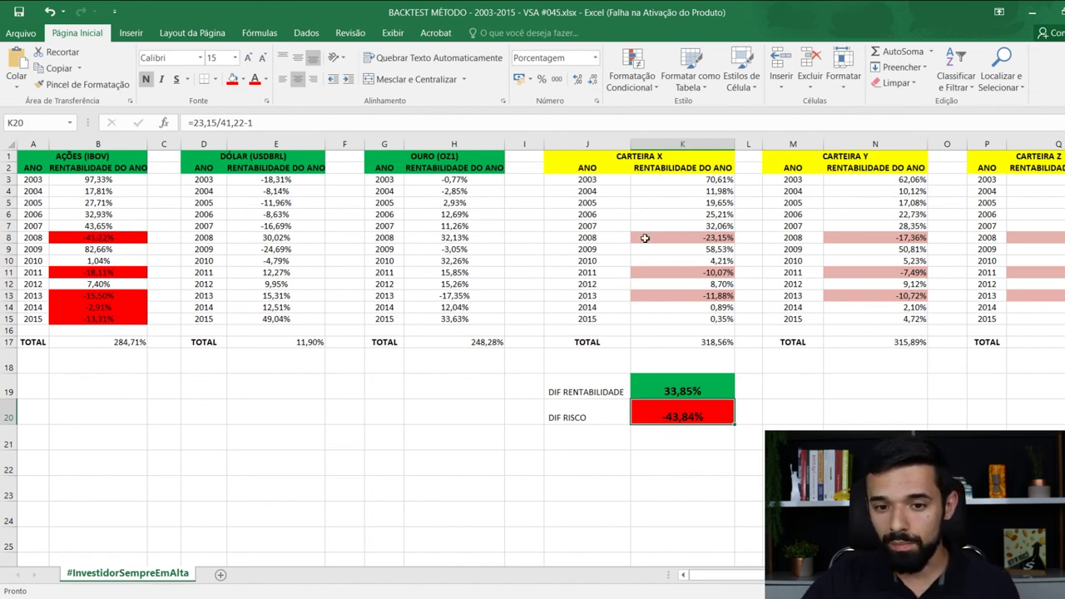
left_click_drag(588, 178, 581, 317)
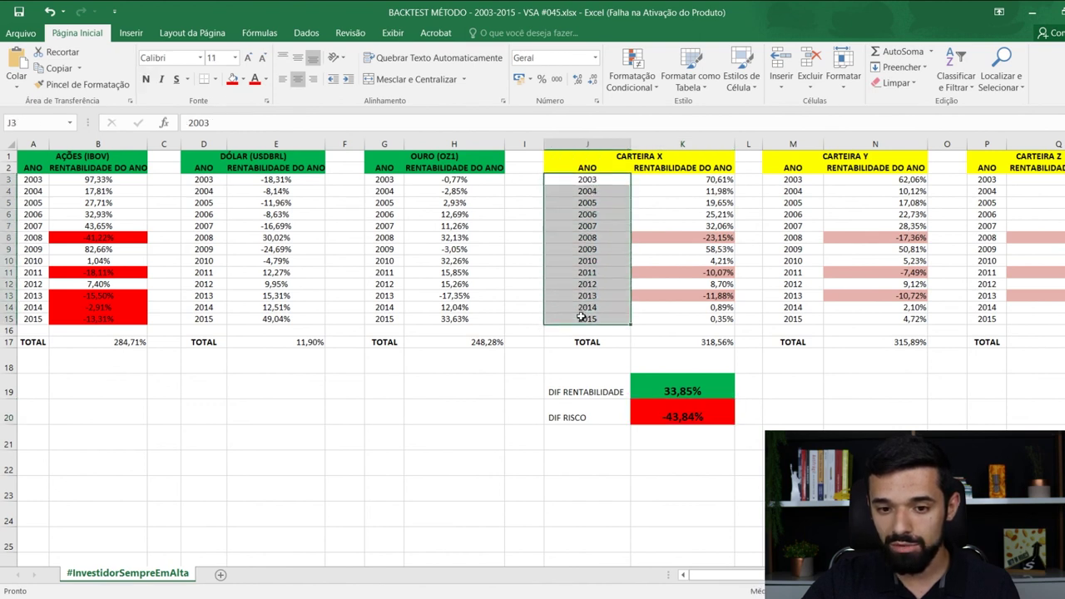
left_click(689, 391)
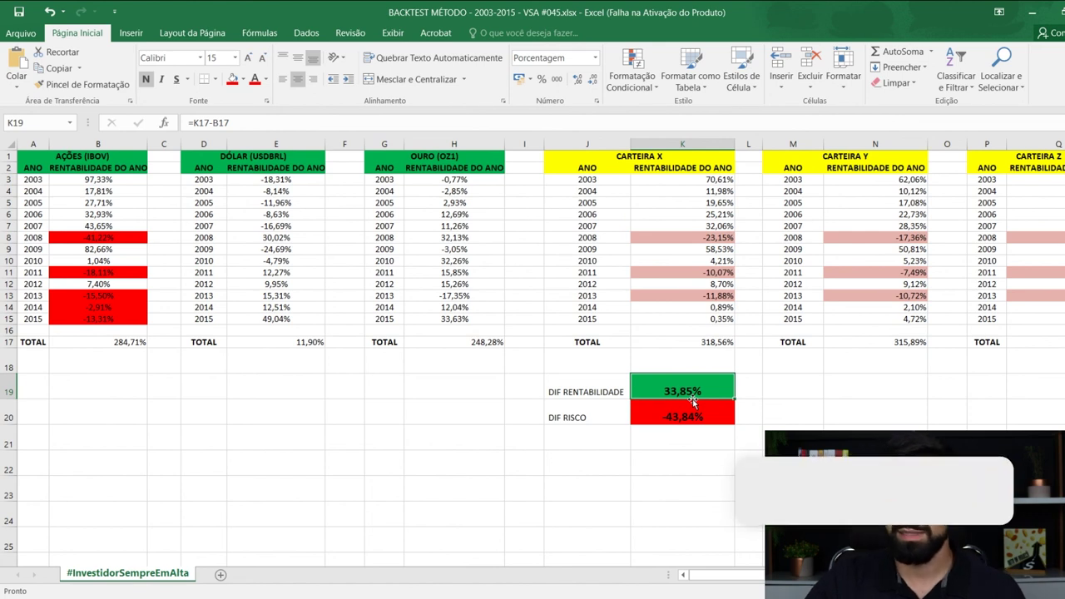
left_click_drag(97, 237, 119, 318)
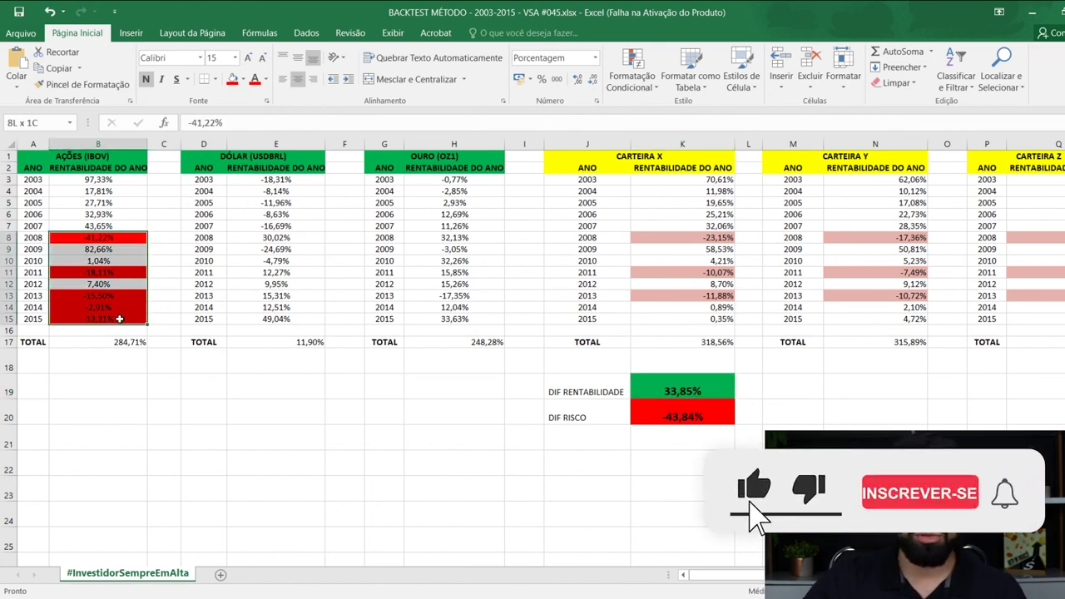